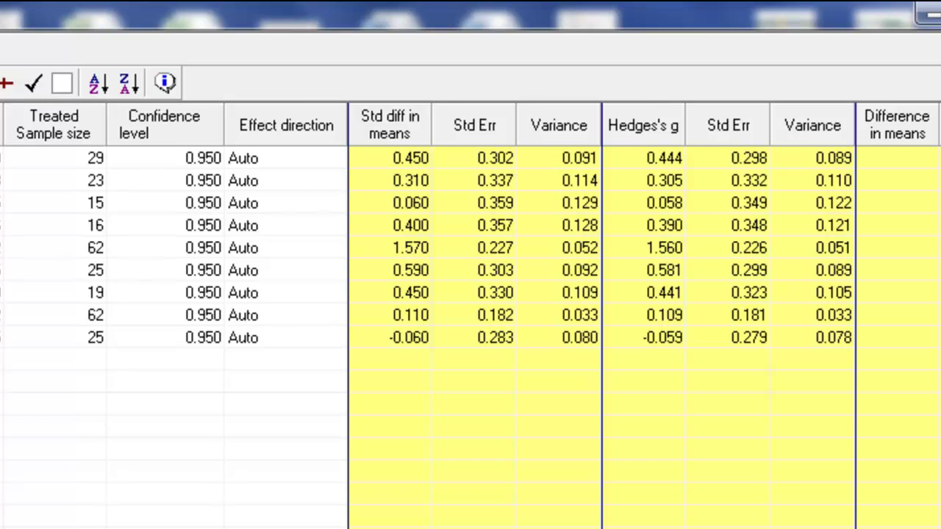
Step: Review the effect-size columns and inspect the Retention moderator's format, including its column function and data type options
scroll(470, 316, "right", 2)
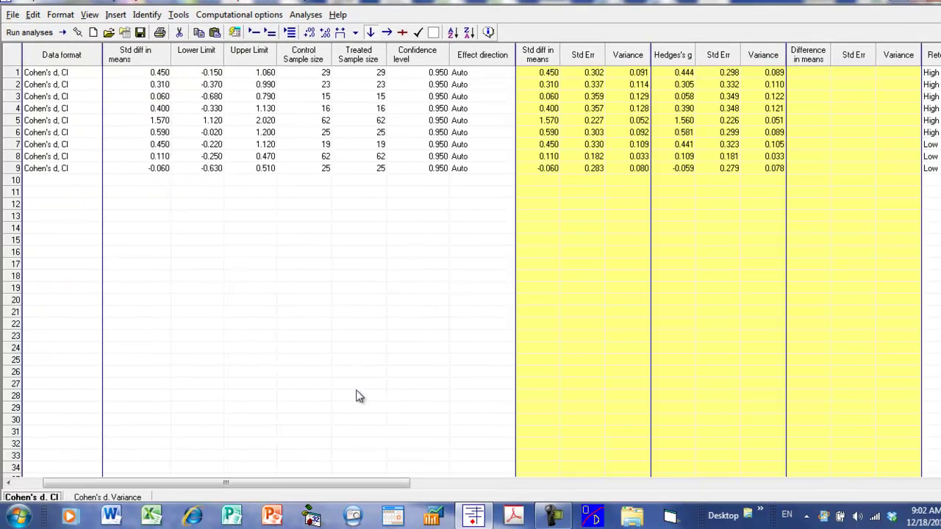
left_click_drag(395, 483, 300, 483)
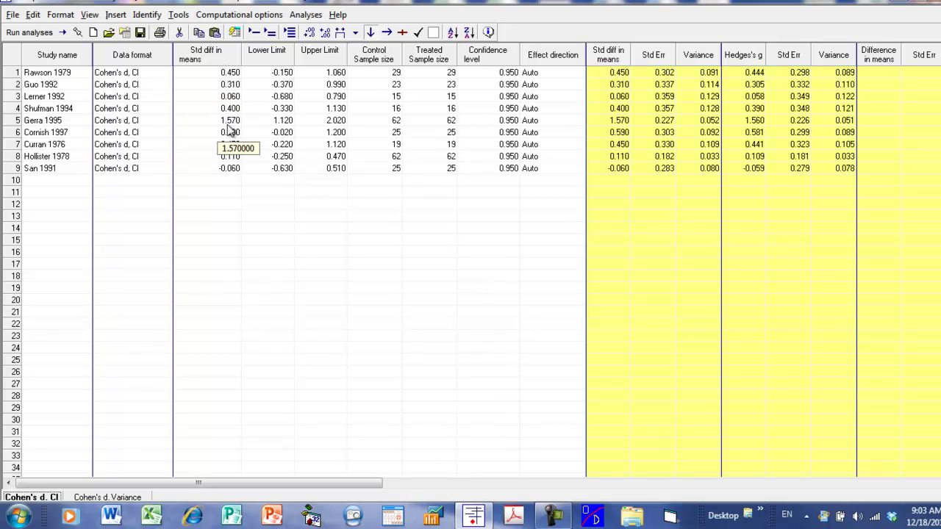
left_click(935, 483)
left_click(935, 483)
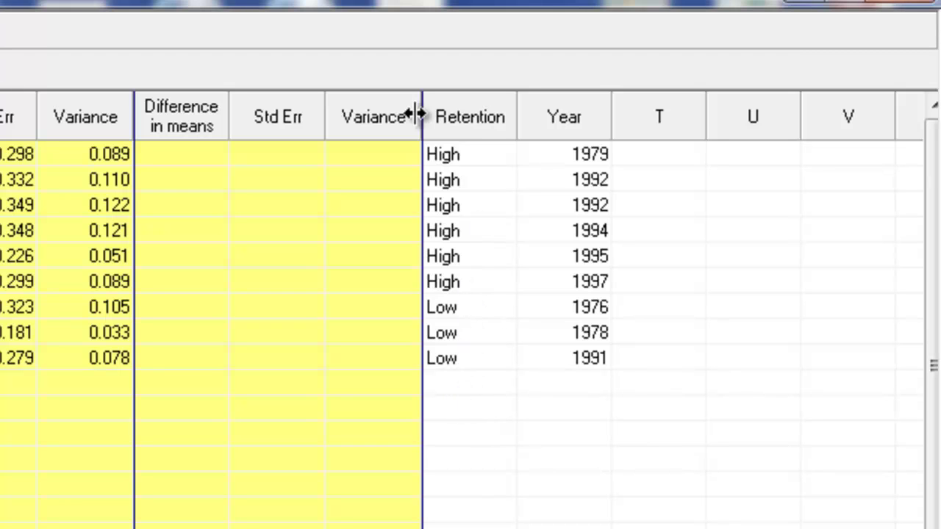
double_click(473, 125)
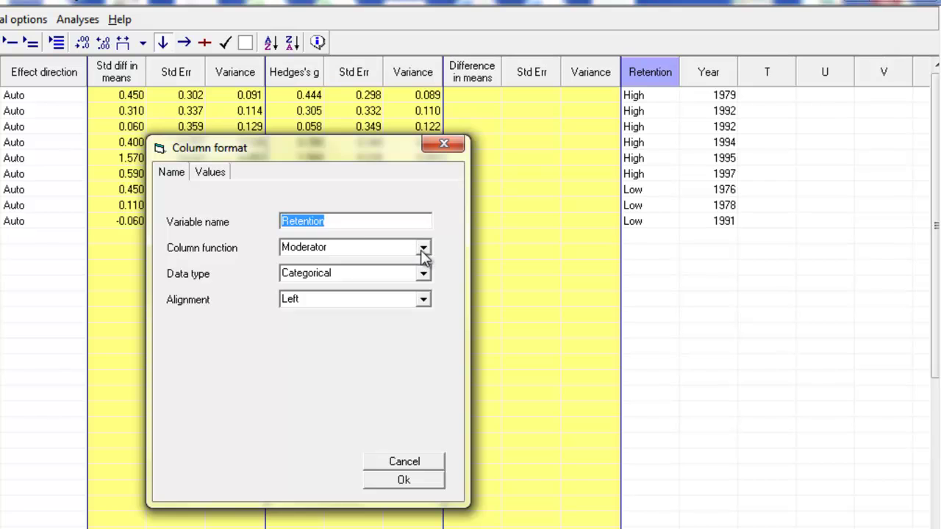
key("Tab")
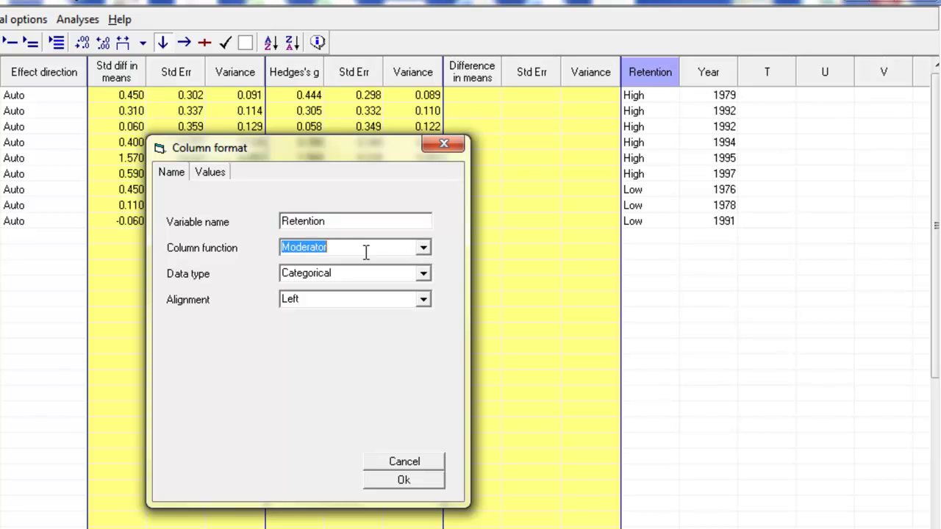
left_click(423, 249)
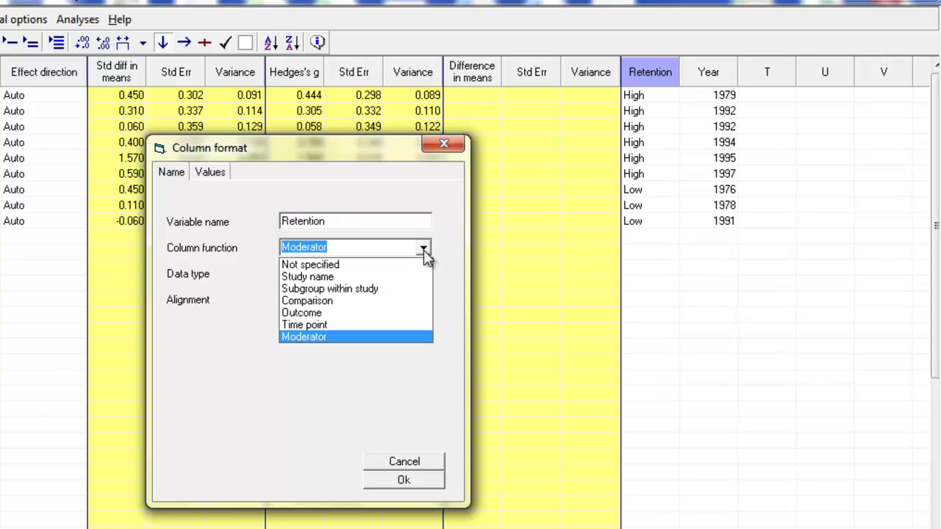
left_click(375, 247)
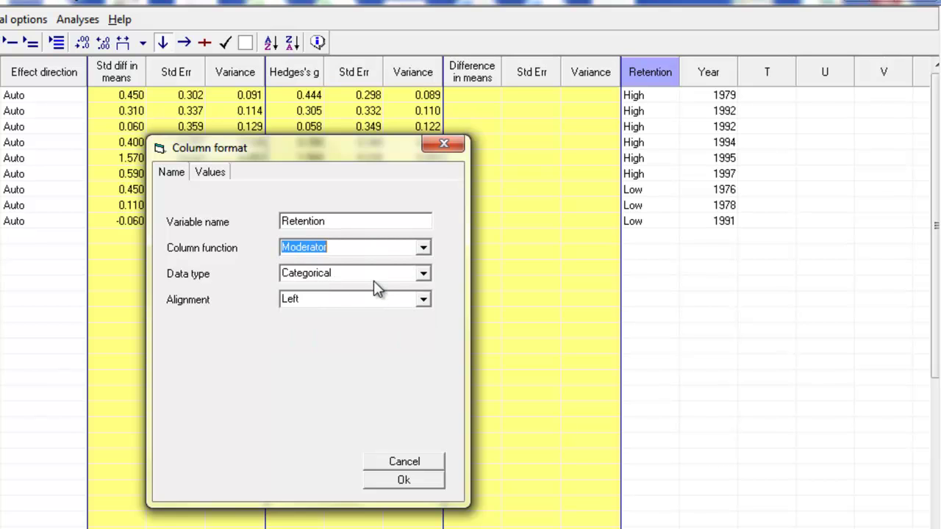
left_click(423, 273)
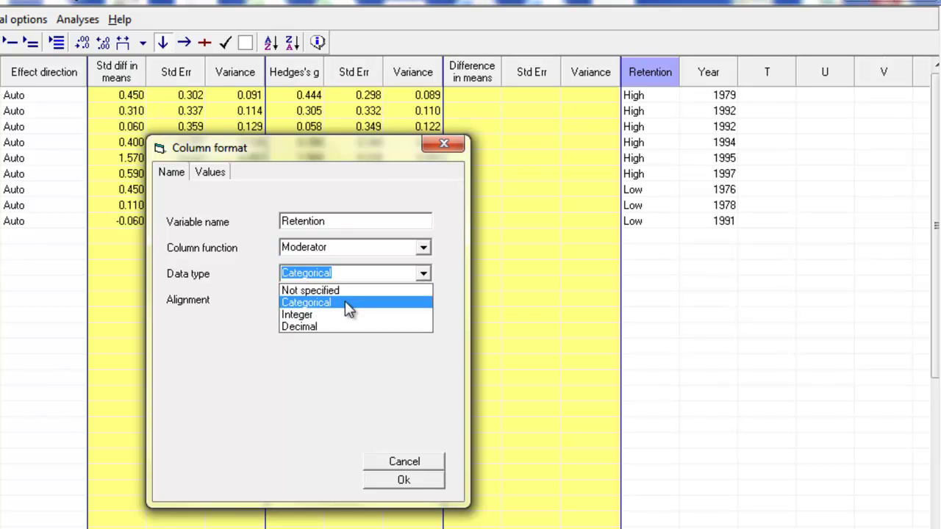
left_click(361, 273)
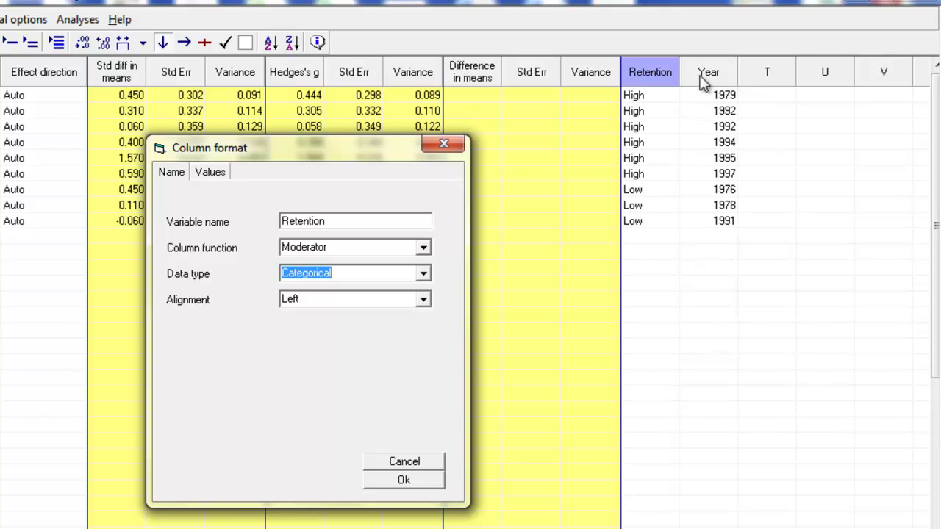
left_click(443, 147)
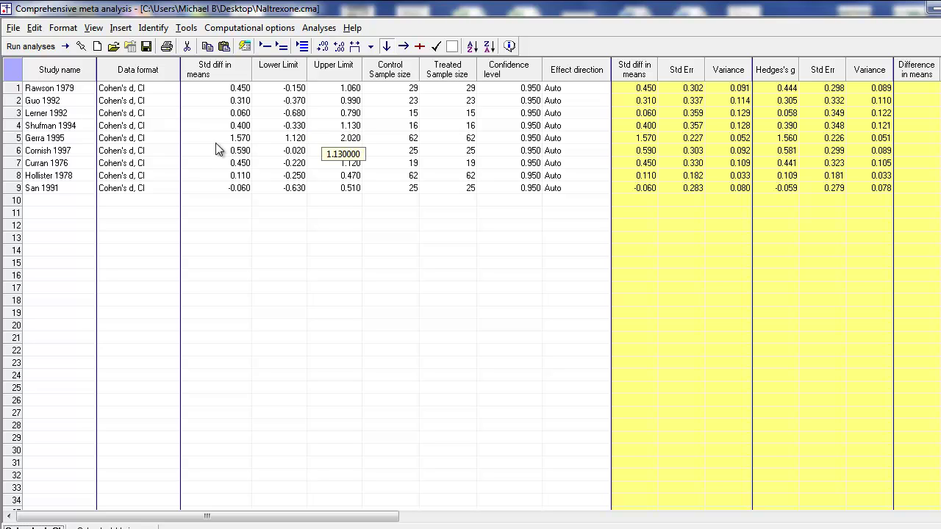
Step: Run the analysis, sort the studies from low to high by Std diff in means, and return to the data entry sheet
left_click(39, 47)
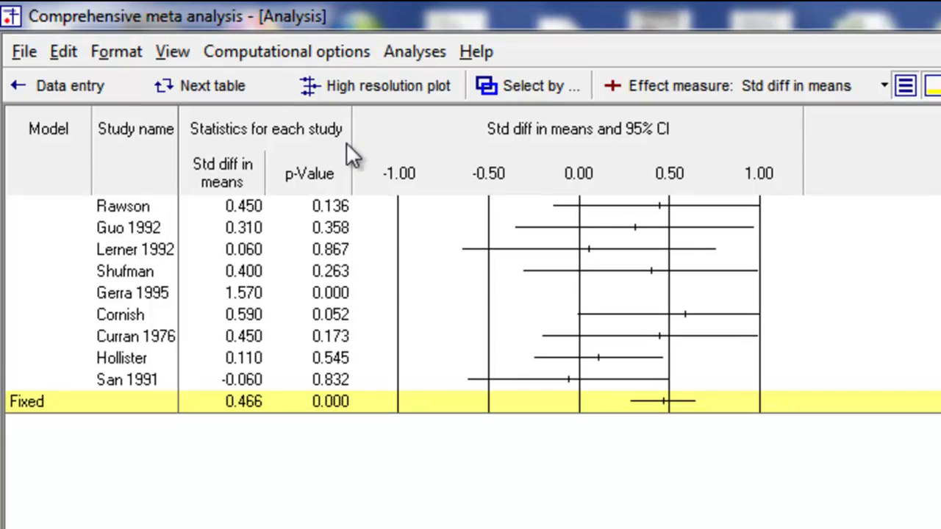
left_click_drag(351, 144, 377, 145)
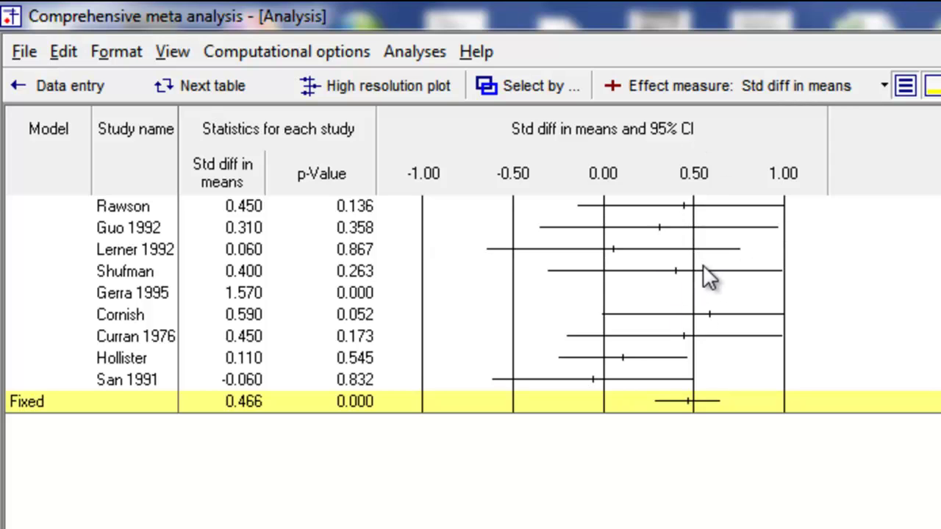
right_click(214, 168)
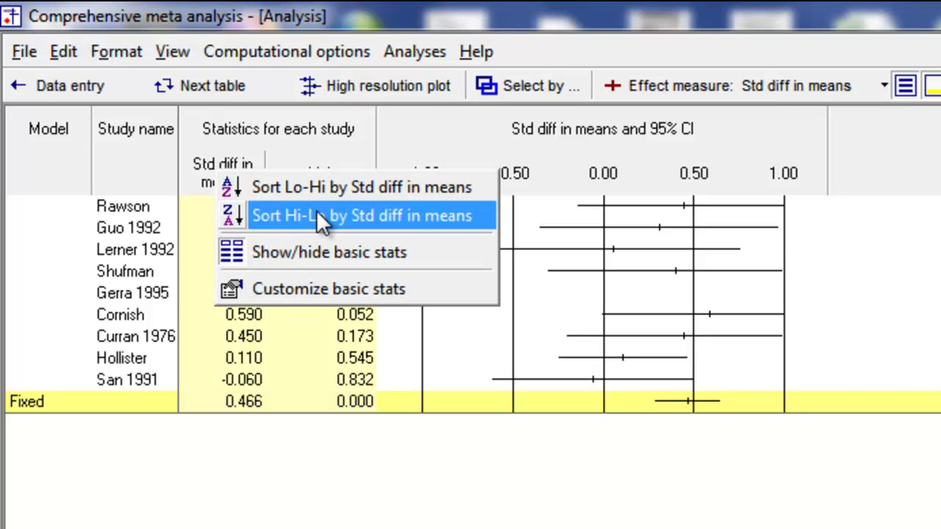
left_click(312, 190)
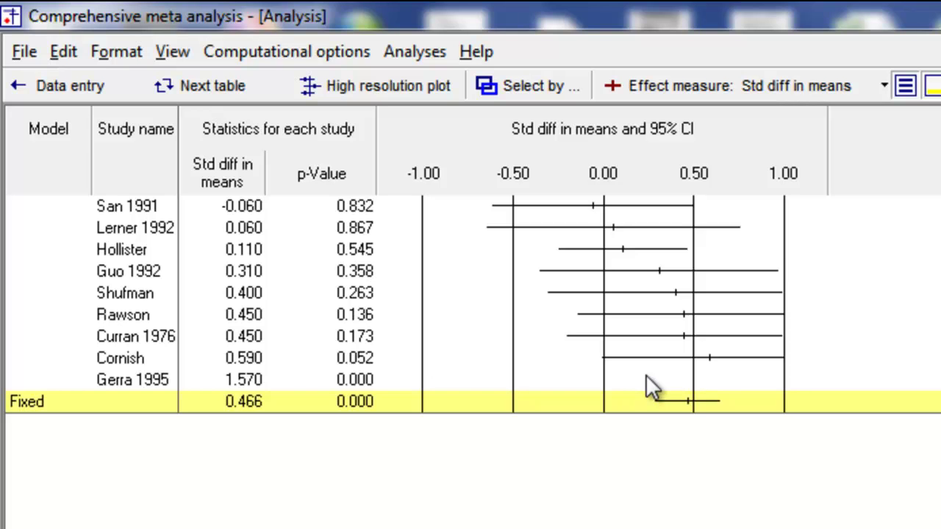
left_click(40, 83)
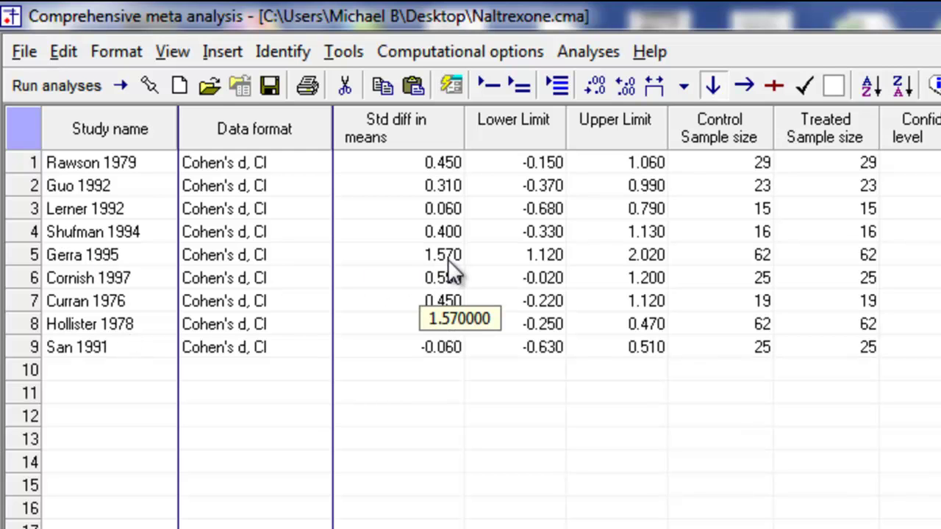
Step: Run the analysis from the data sheet and set the forest plot scale to range from -2.00 to 2.00
left_click(96, 83)
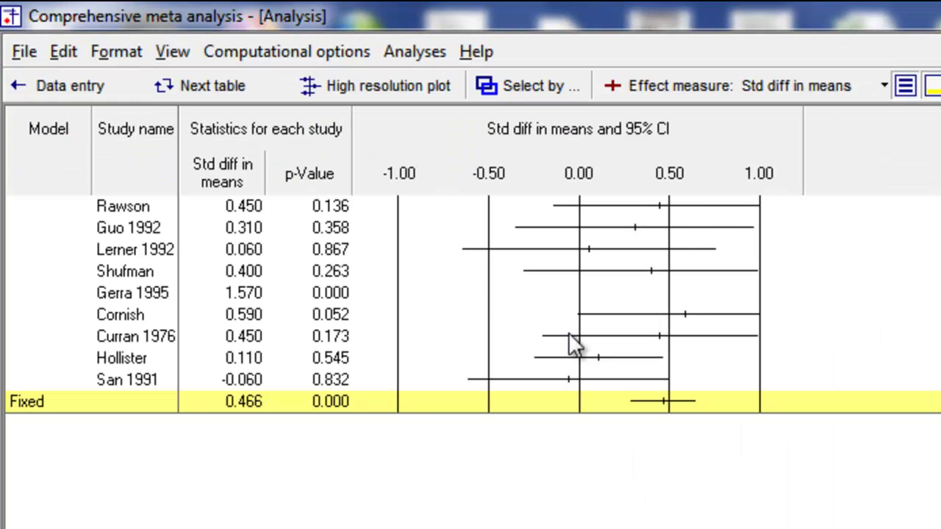
right_click(672, 301)
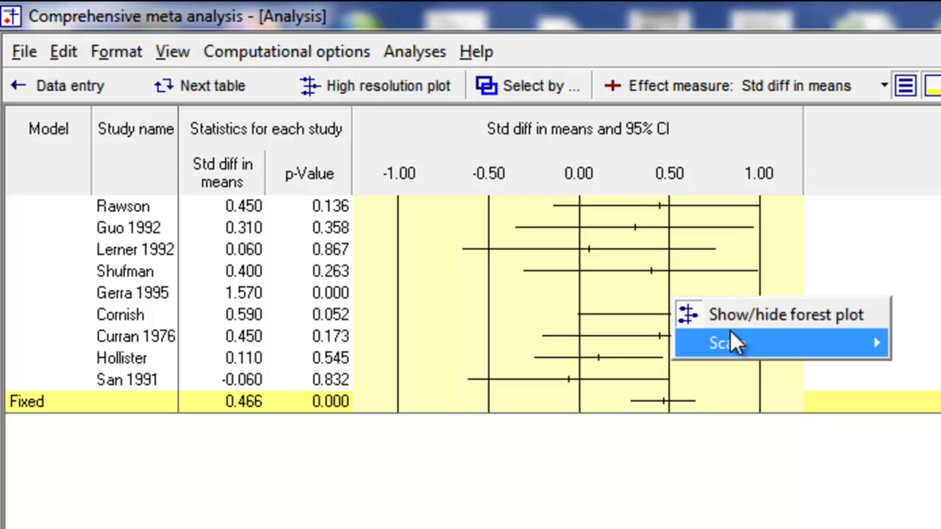
mouse_move(735, 342)
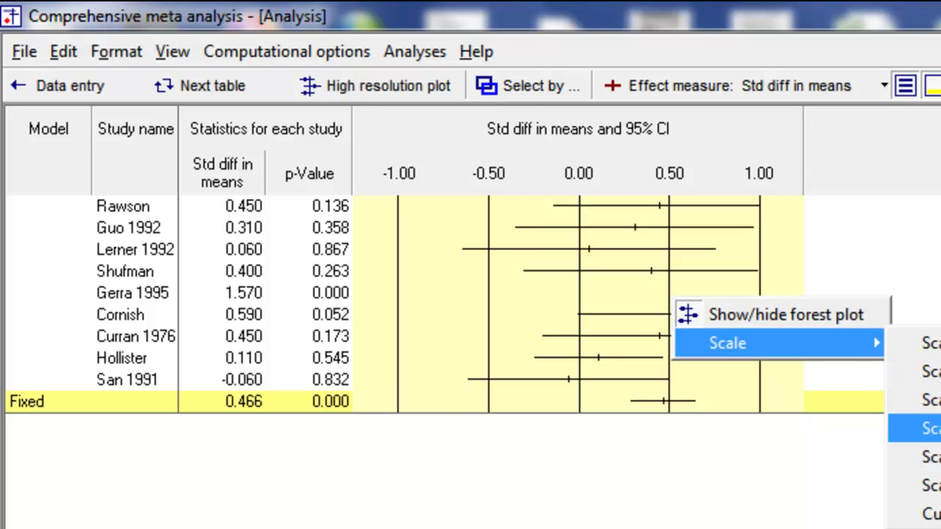
left_click(914, 429)
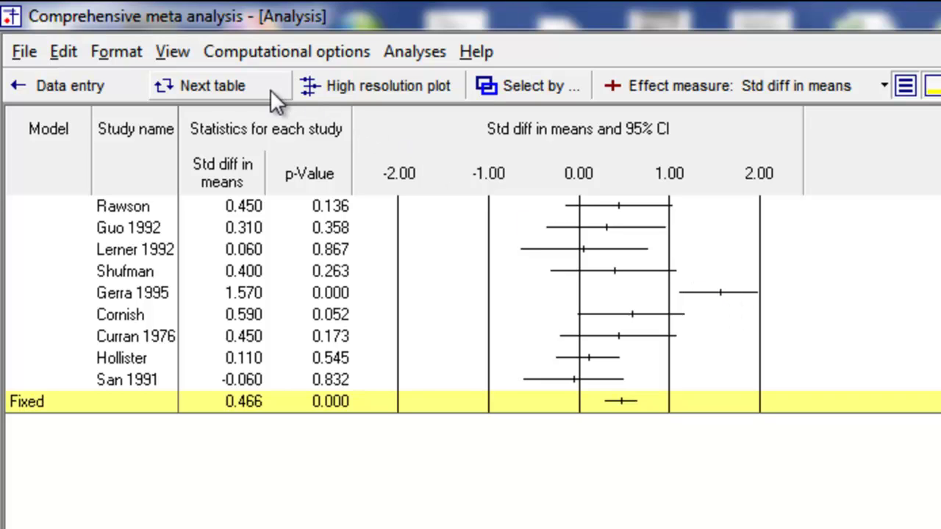
Step: Sort the studies from low to high by Std diff in means and display both the fixed and random models
right_click(223, 182)
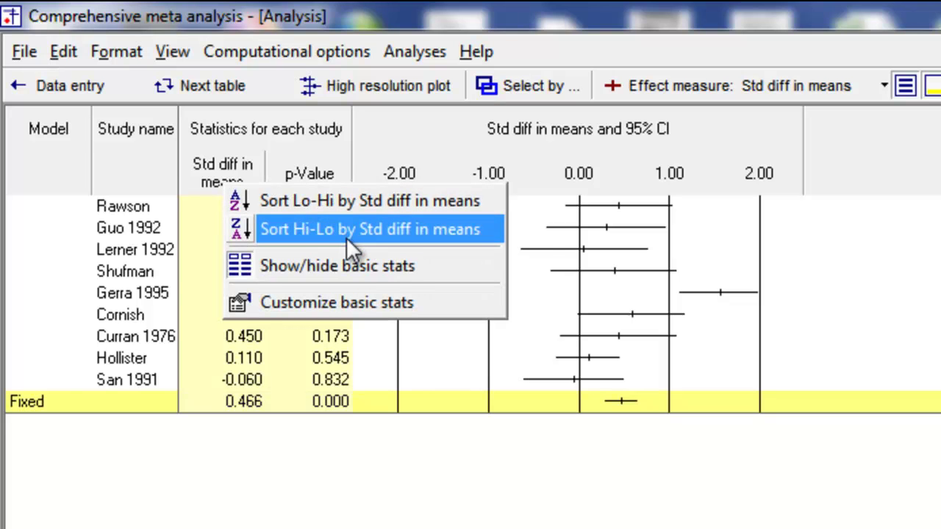
left_click(345, 209)
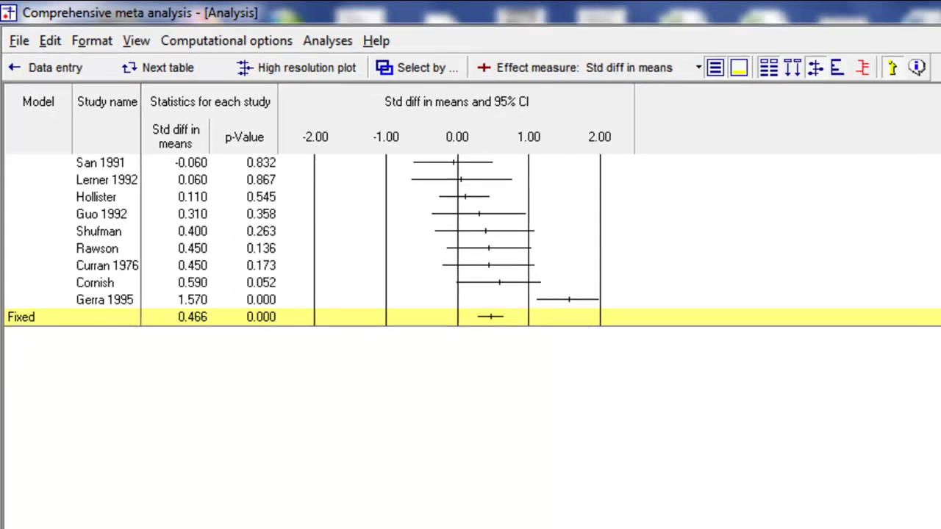
left_click(53, 488)
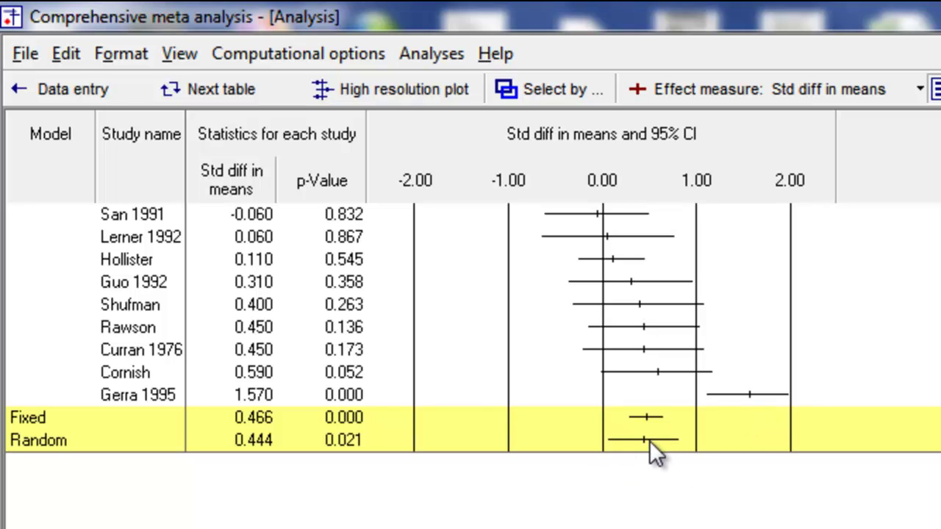
Step: Compare the fixed and random model statistics, including confidence limits and p-values, with the forest plot of the individual studies
left_click(250, 94)
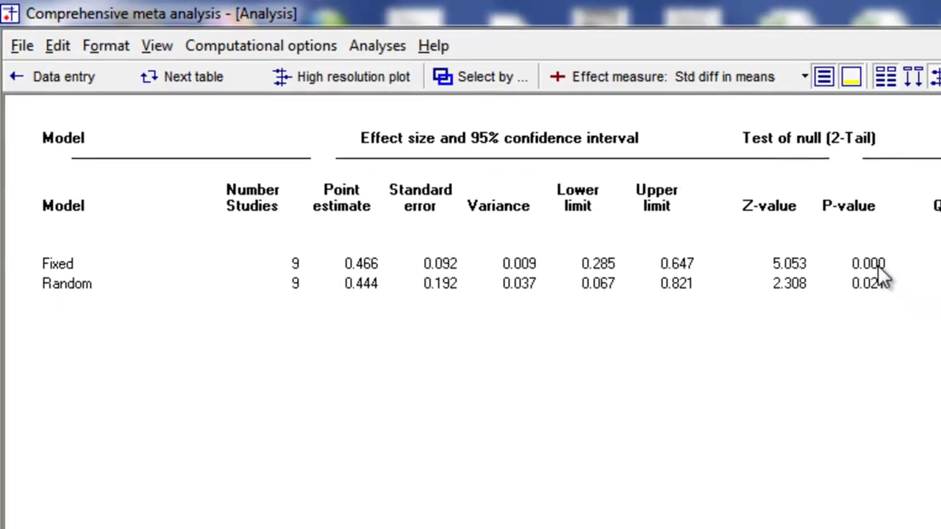
left_click(168, 83)
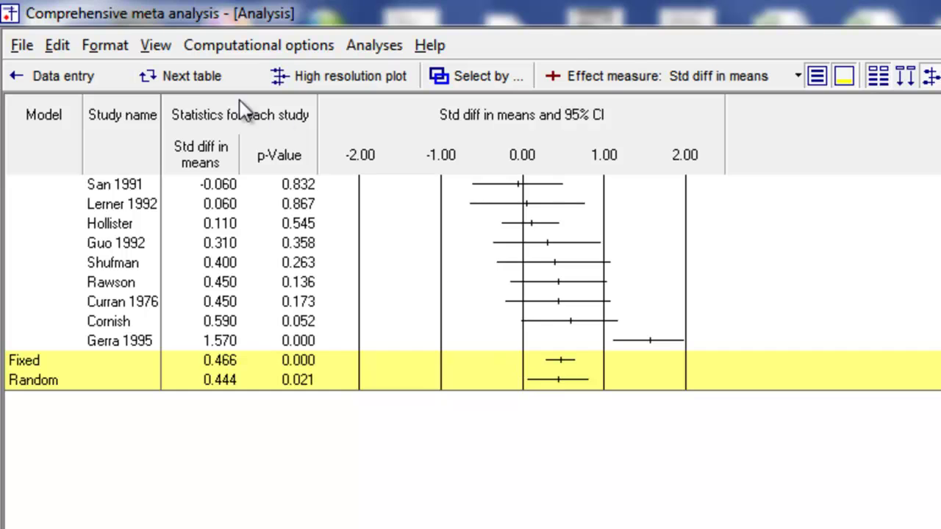
left_click(190, 78)
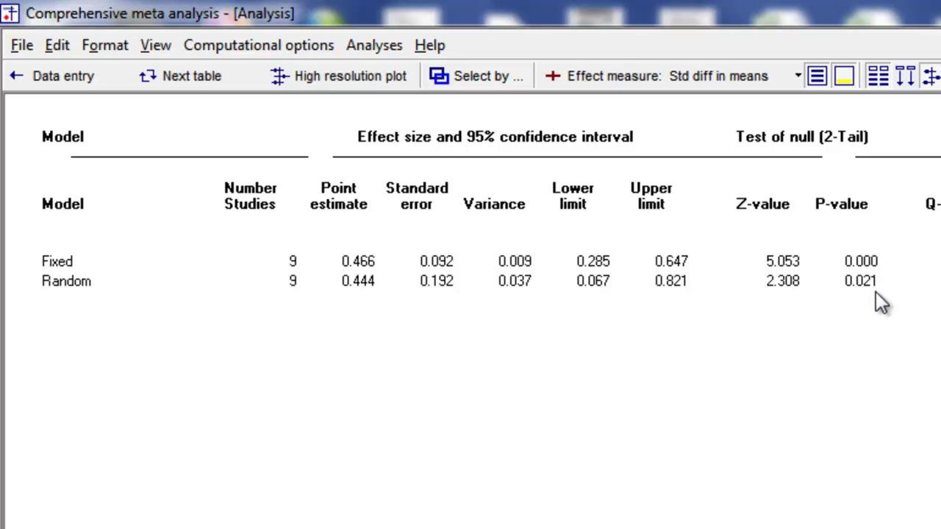
left_click(217, 81)
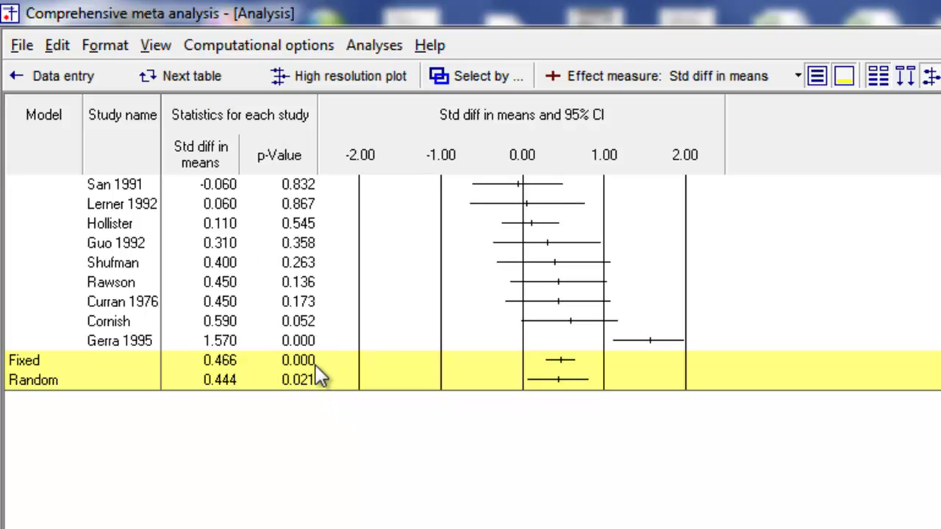
left_click(211, 81)
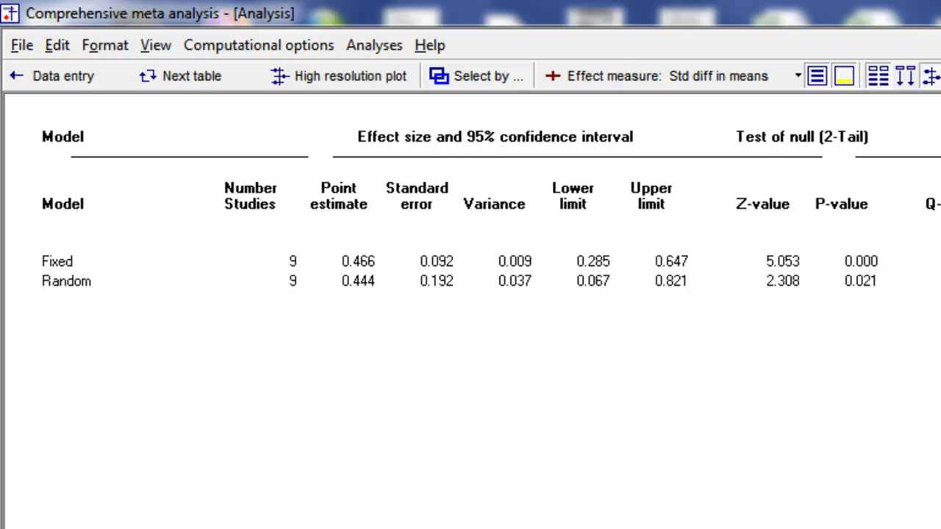
left_click(216, 86)
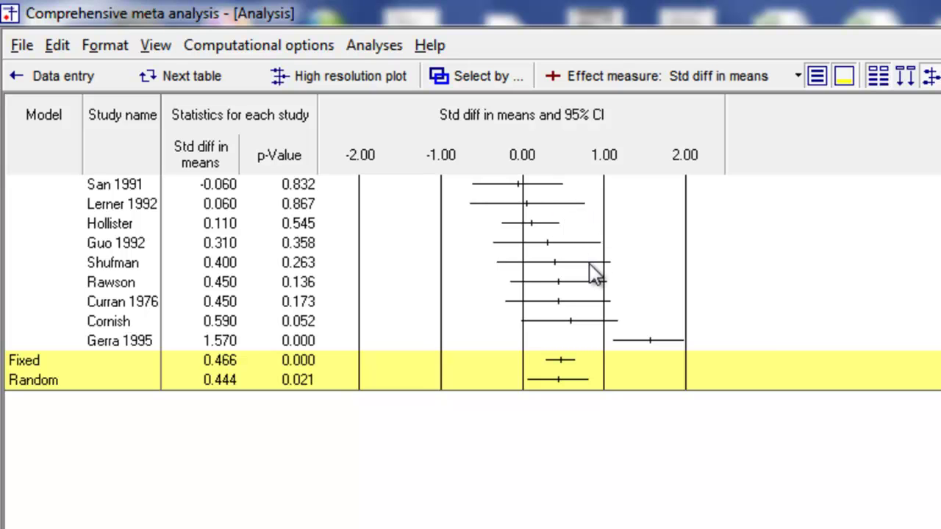
left_click(221, 81)
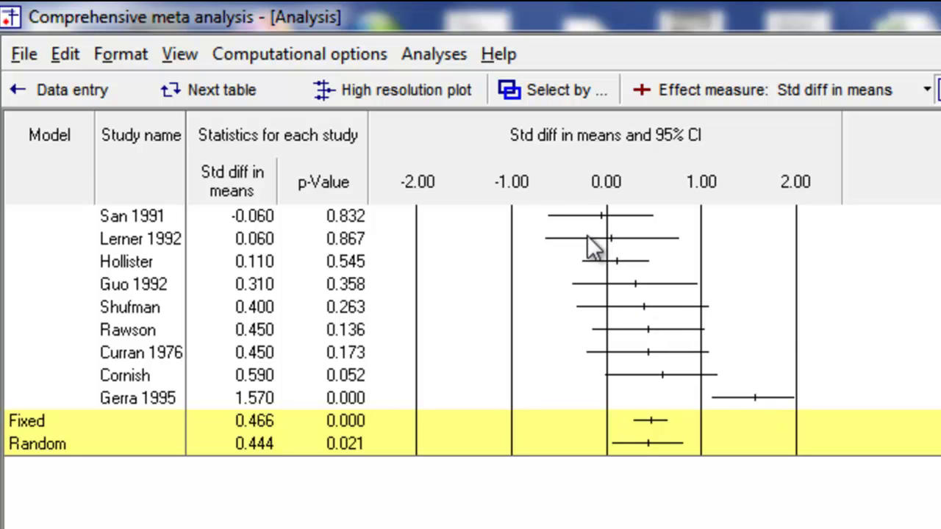
left_click(253, 89)
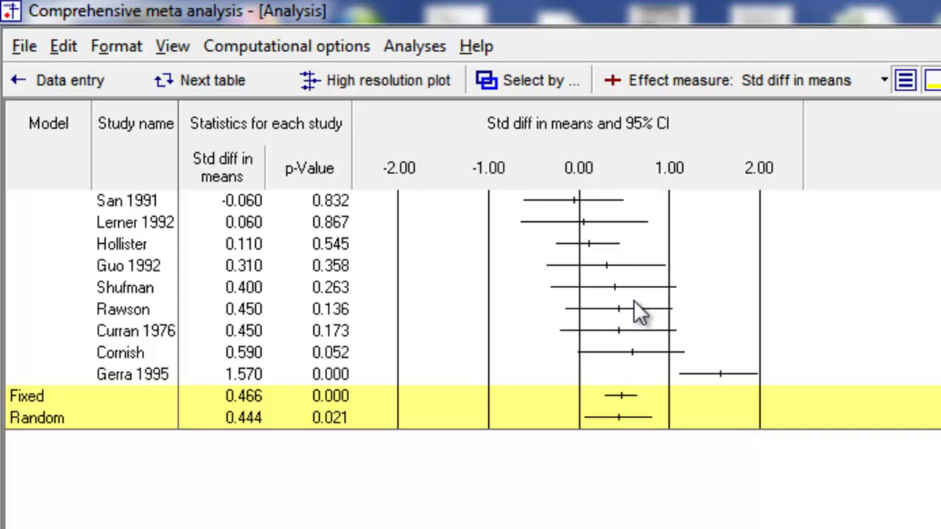
left_click(251, 87)
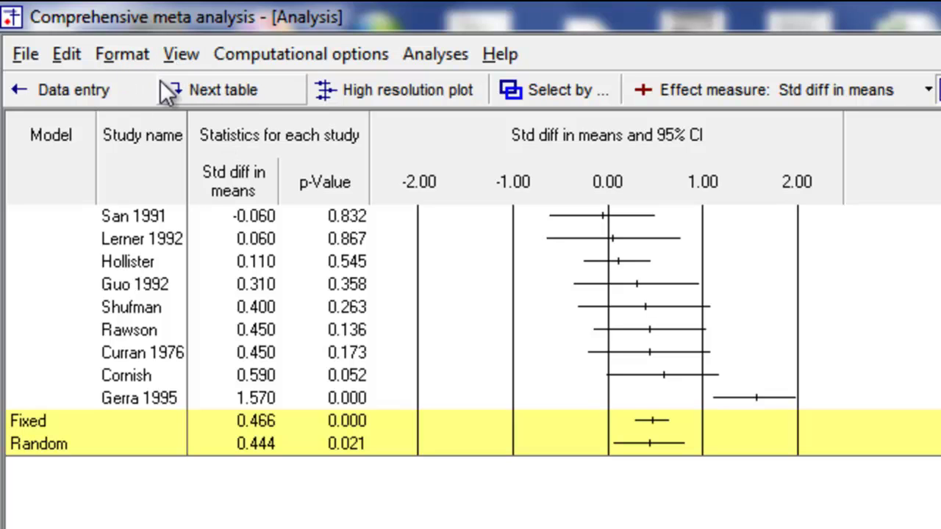
Step: Group the analysis by Retention, also running it across levels of retention and comparing the effect at different levels
left_click(416, 59)
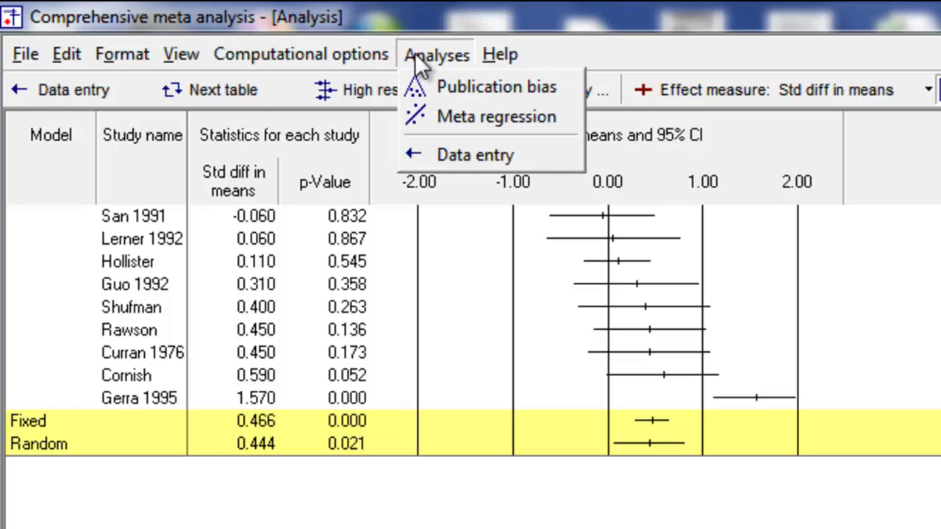
mouse_move(306, 56)
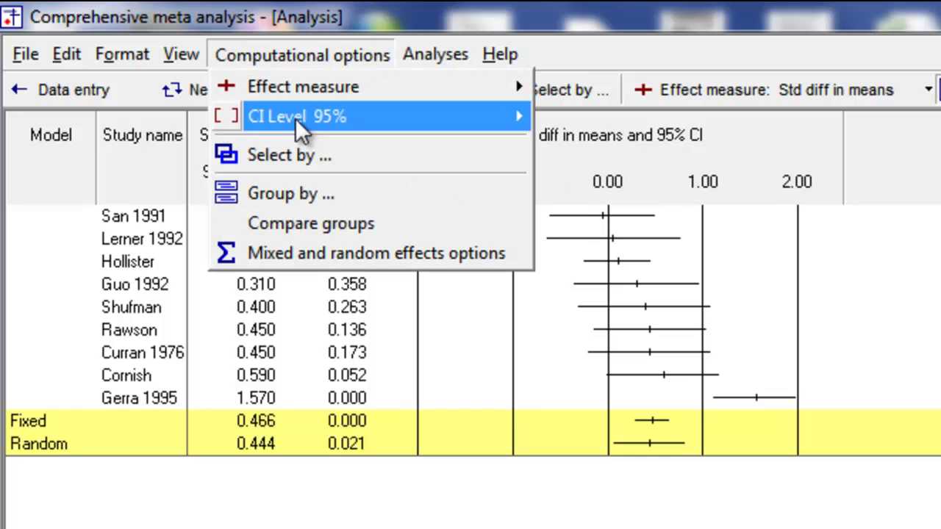
left_click(318, 200)
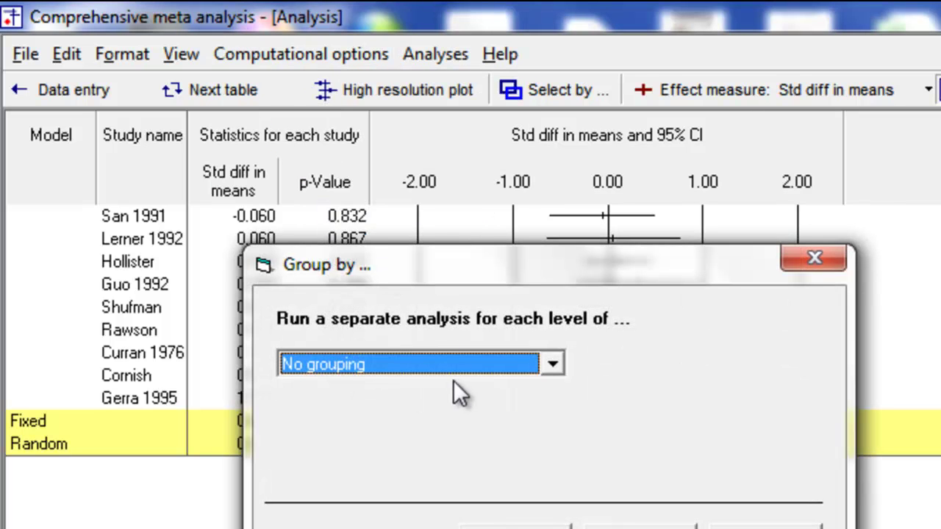
left_click(453, 367)
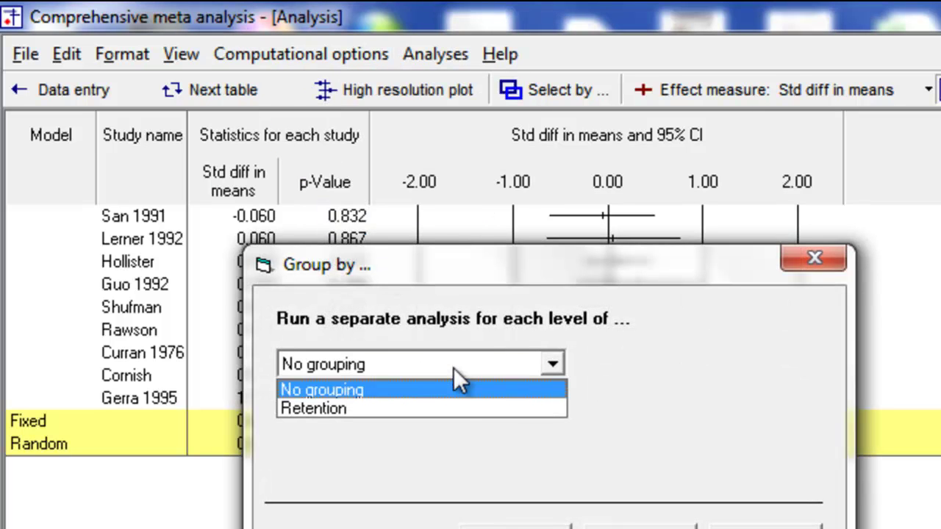
left_click(446, 409)
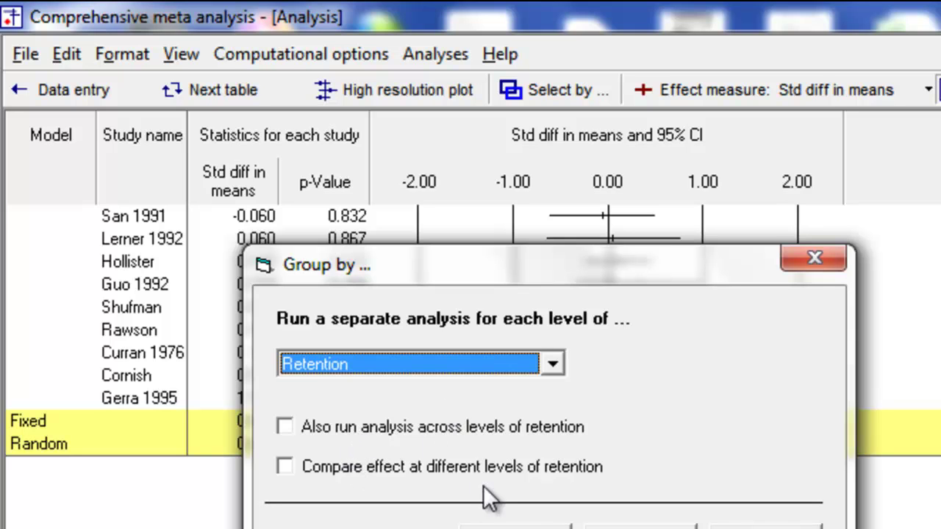
left_click(289, 466)
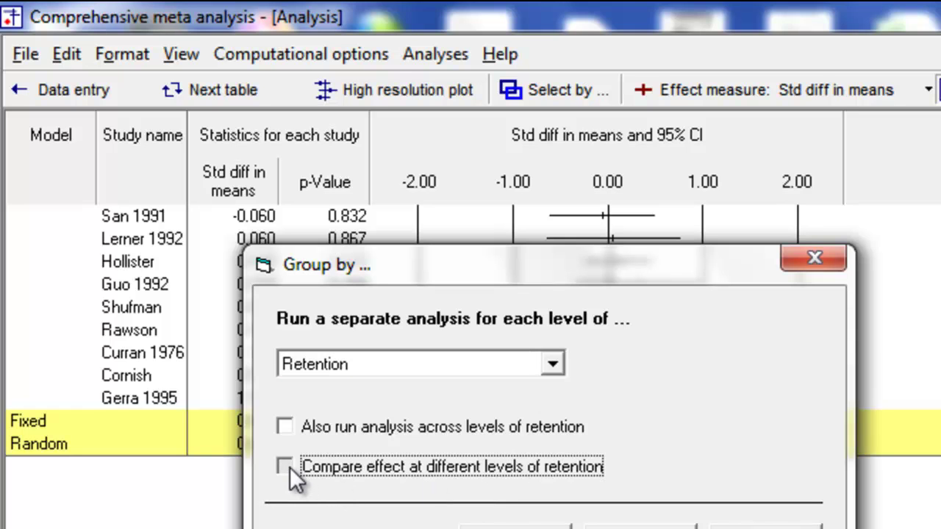
left_click(284, 428)
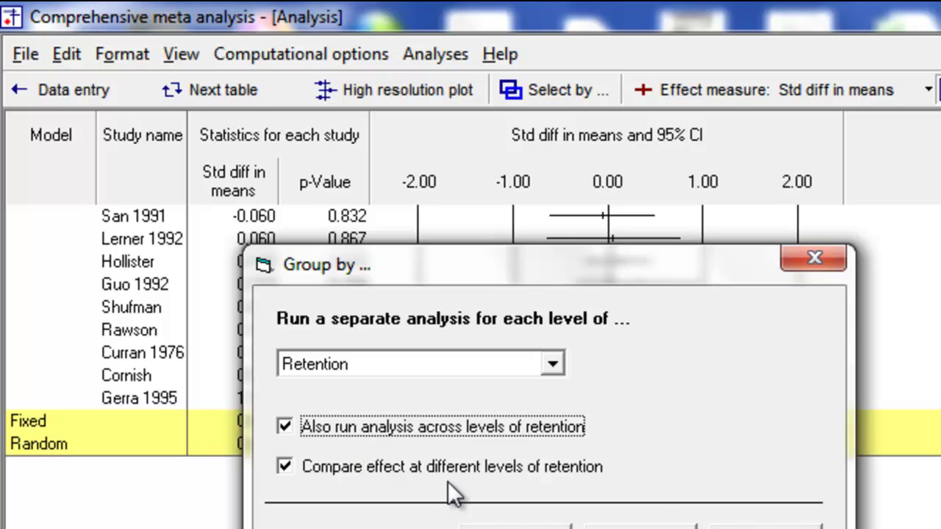
left_click(793, 525)
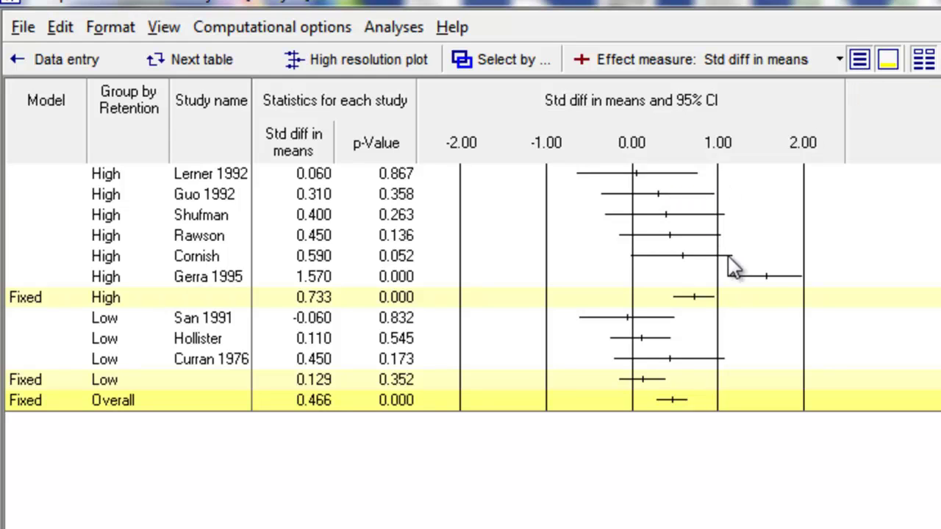
Step: Isolate the subgroup summary rows, check their effect size and heterogeneity statistics, and bring back the individual studies
left_click(861, 61)
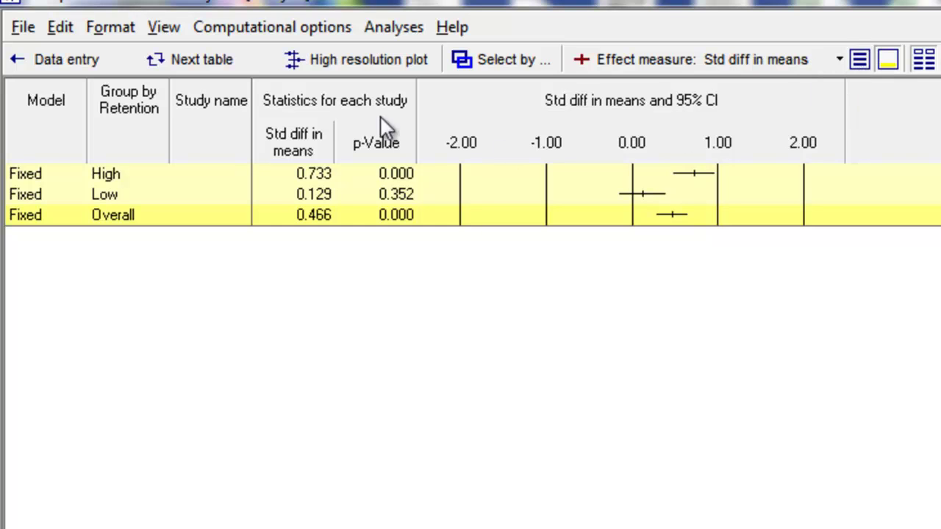
left_click(211, 58)
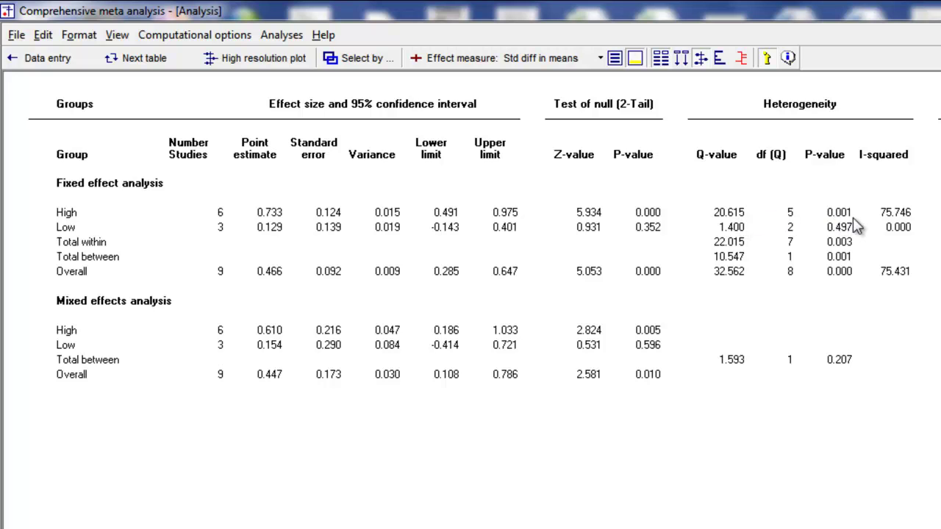
left_click(163, 62)
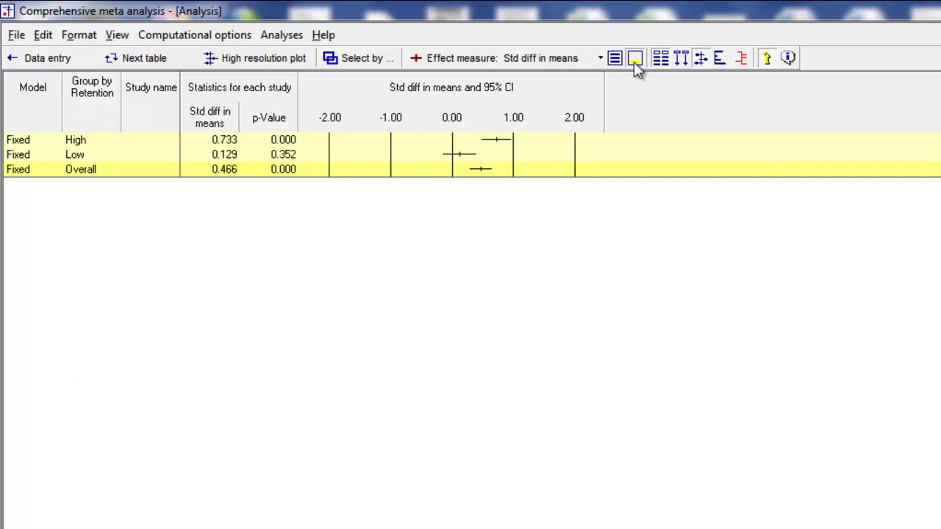
left_click(613, 59)
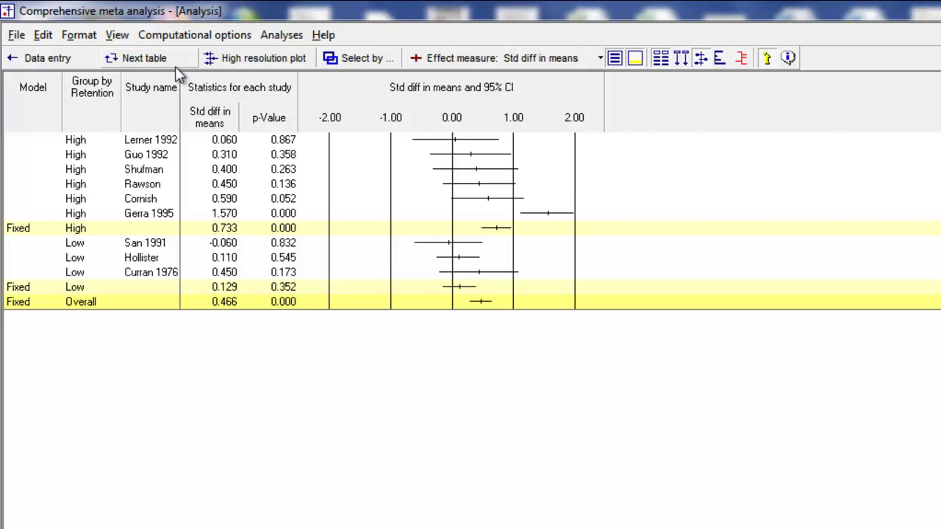
Step: Compare the fixed effect heterogeneity statistics within and between the High and Low retention groups with the spread of studies in the forest plot
left_click(136, 58)
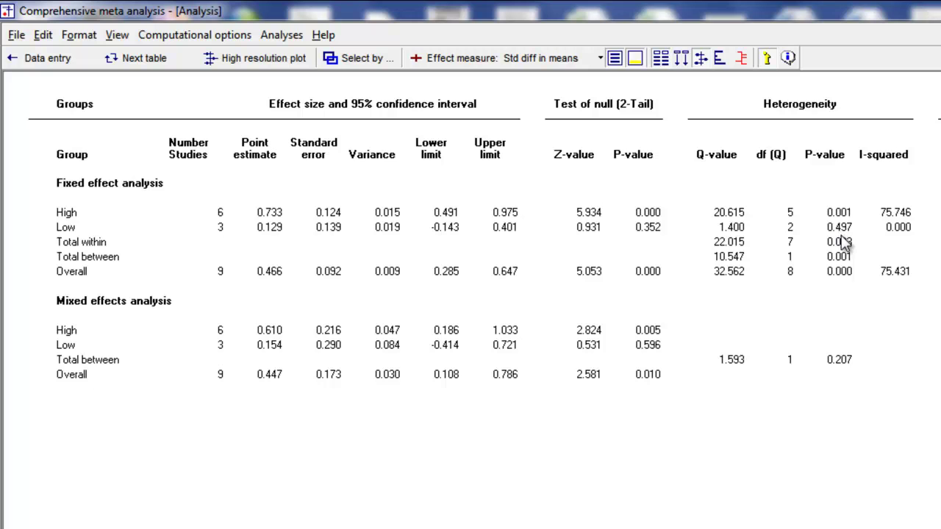
left_click(183, 63)
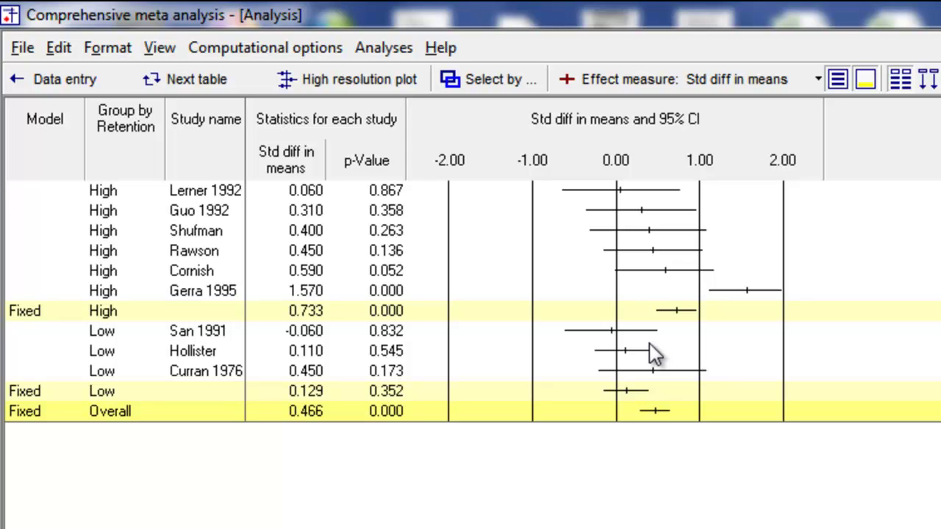
left_click(193, 79)
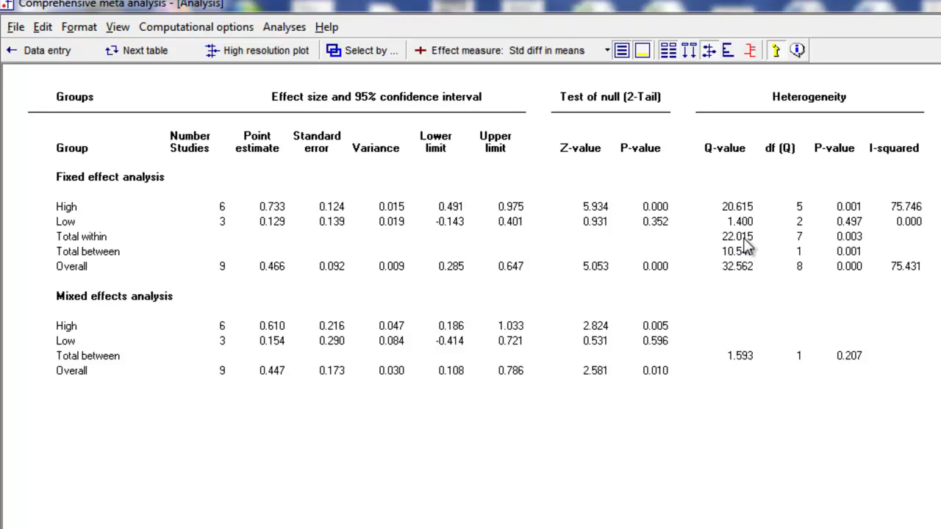
left_click(167, 53)
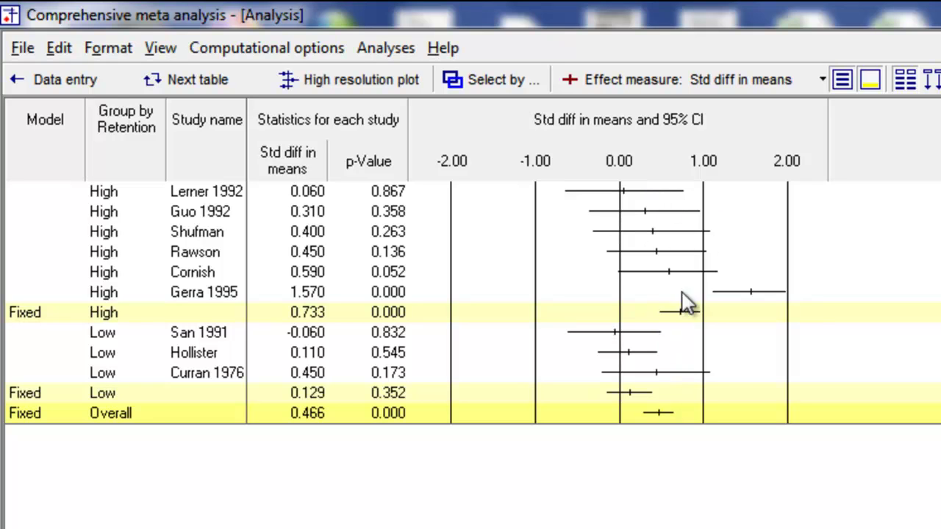
left_click(203, 83)
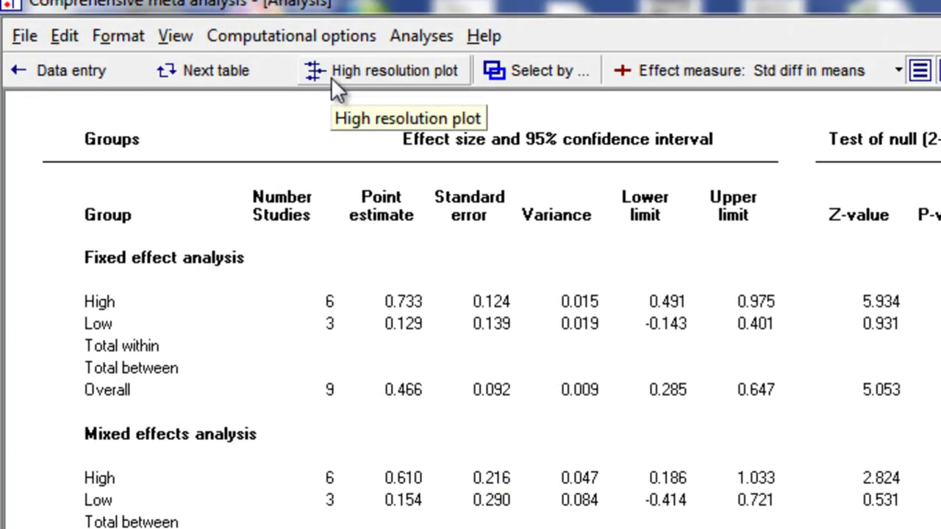
left_click(234, 70)
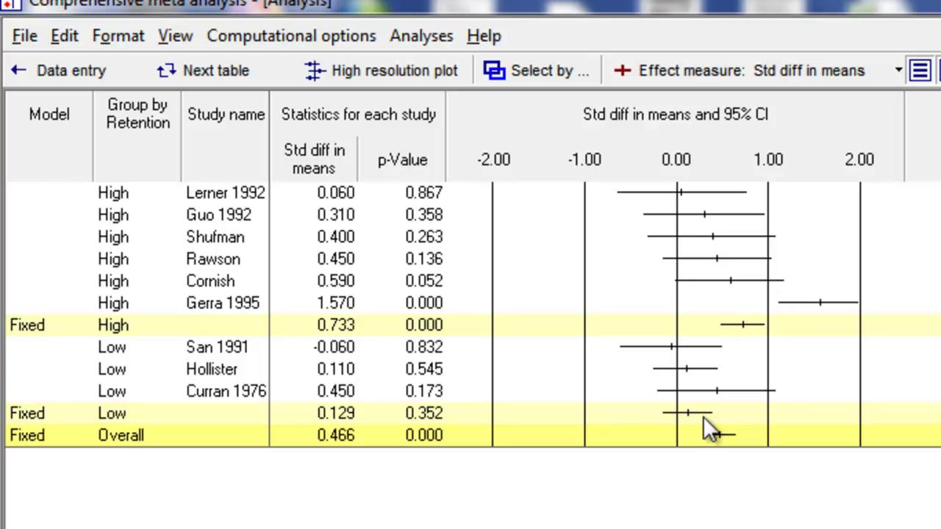
left_click(257, 77)
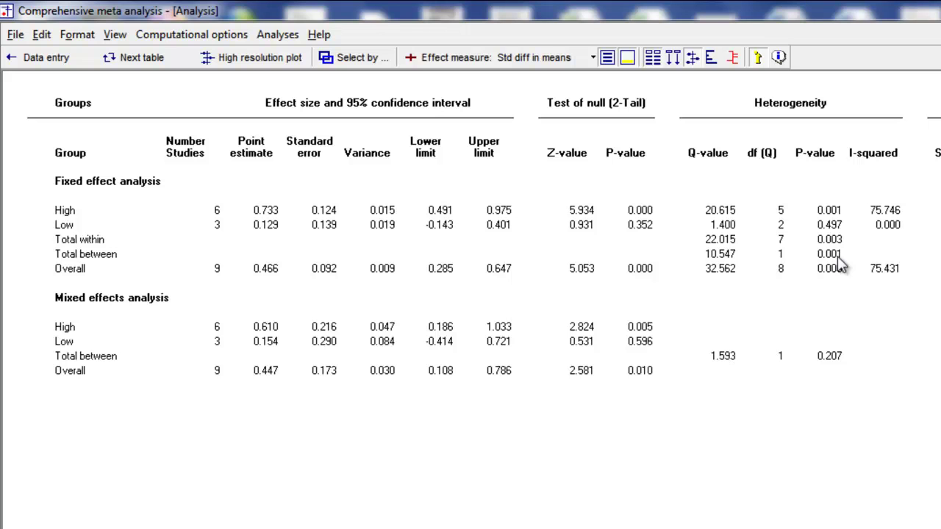
left_click(147, 60)
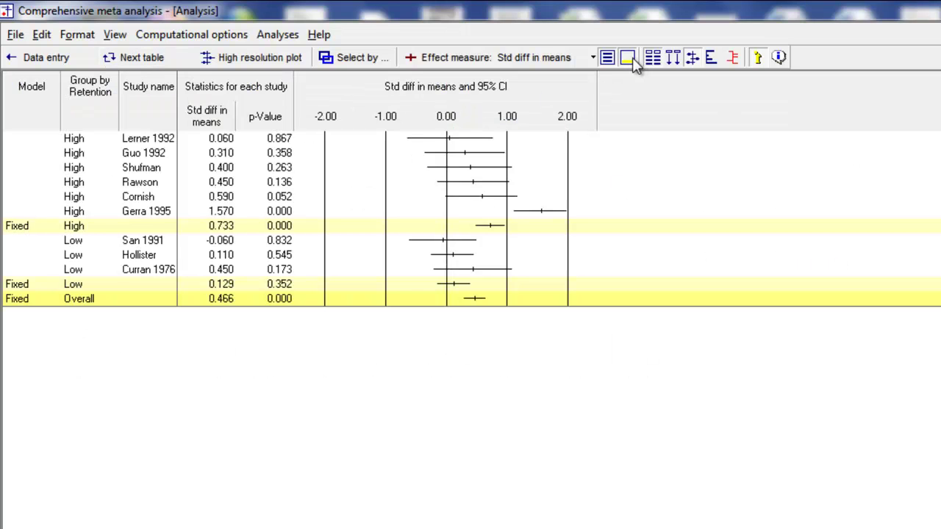
Step: Examine the fixed effect summary rows for High and Low retention against the between-groups test and the full forest plot
left_click(628, 59)
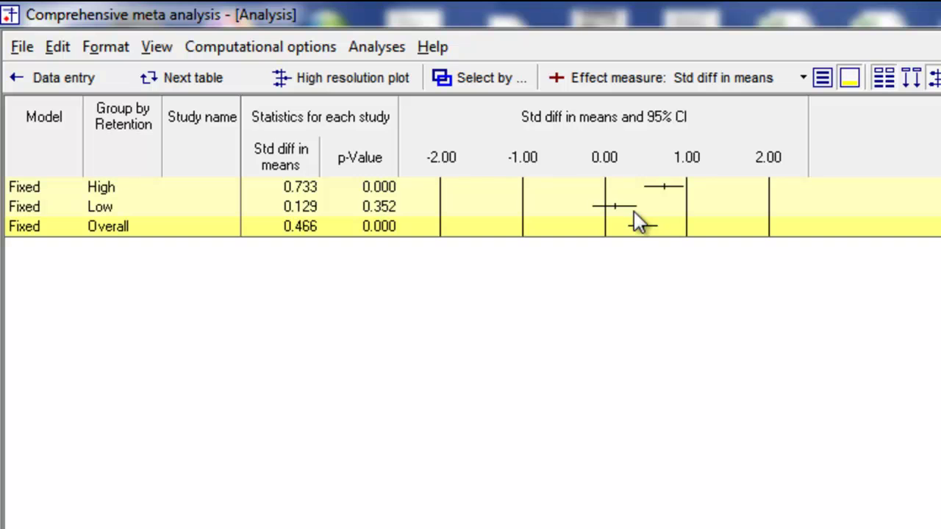
left_click(210, 82)
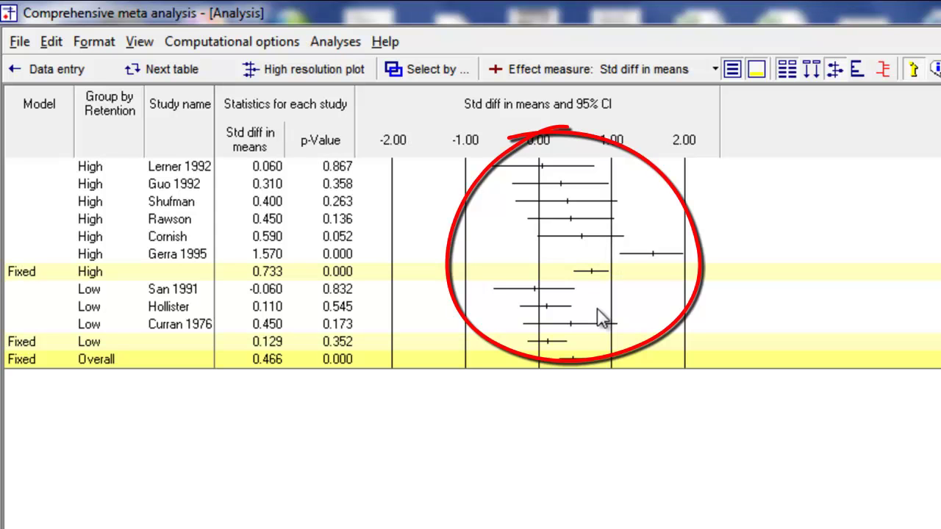
left_click(140, 69)
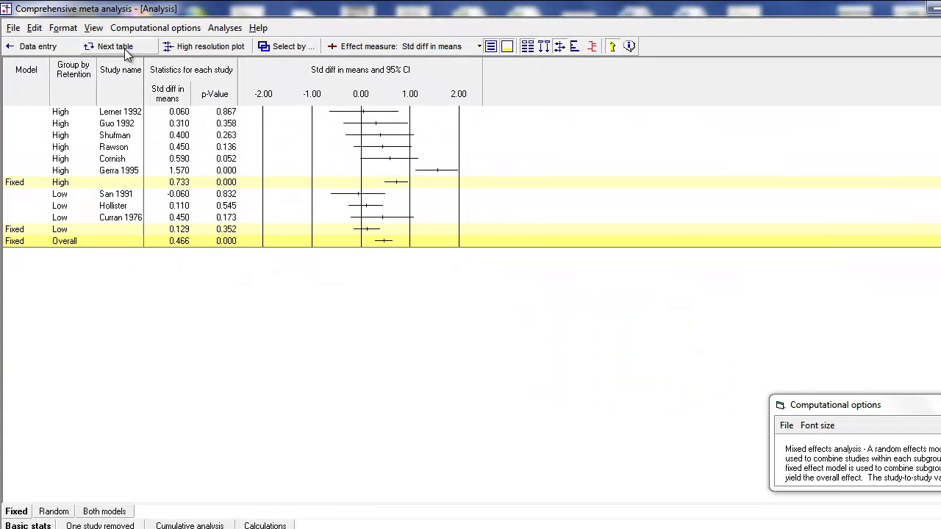
left_click(123, 47)
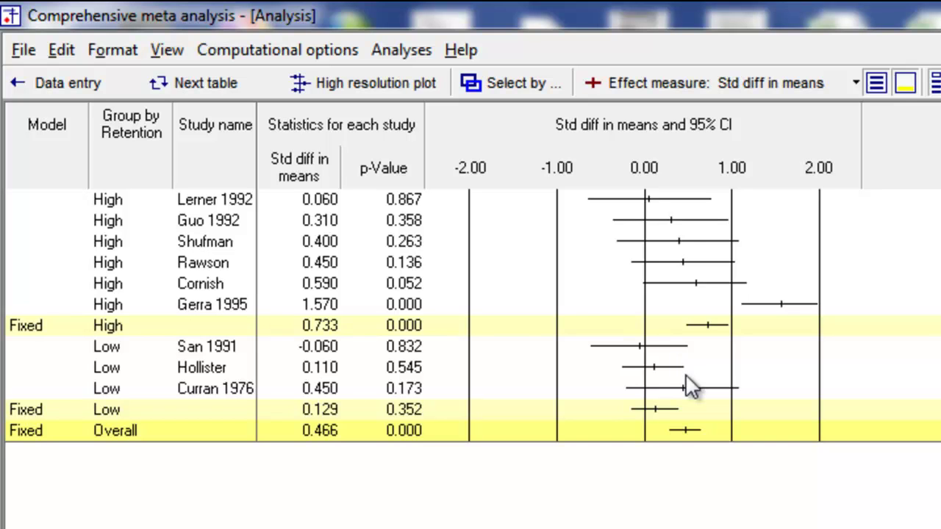
Step: Switch the grouped forest plot to the random model, view only its summary rows, and restore the individual studies
left_click(242, 81)
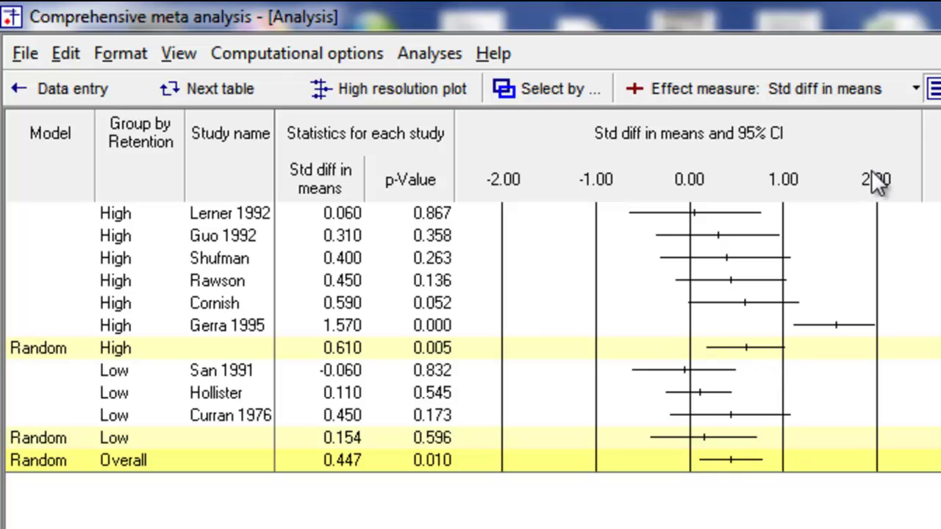
left_click(934, 93)
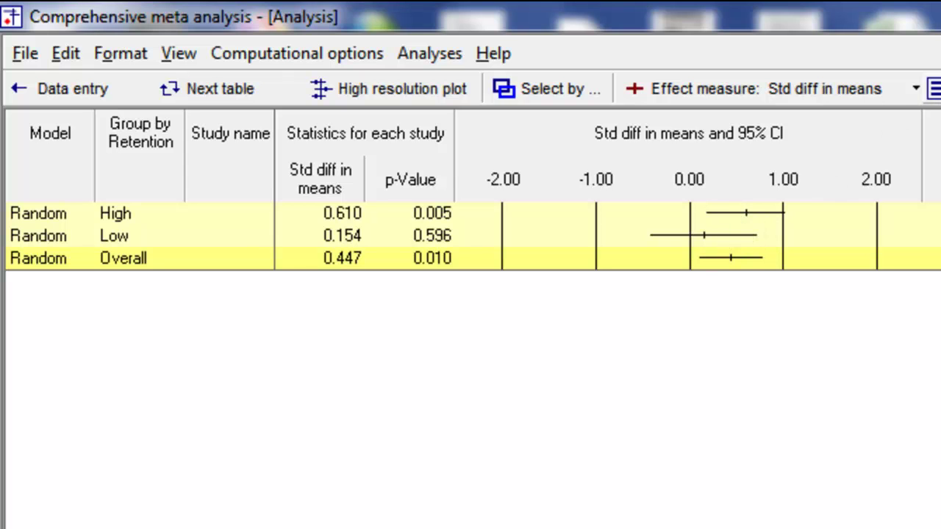
left_click(934, 88)
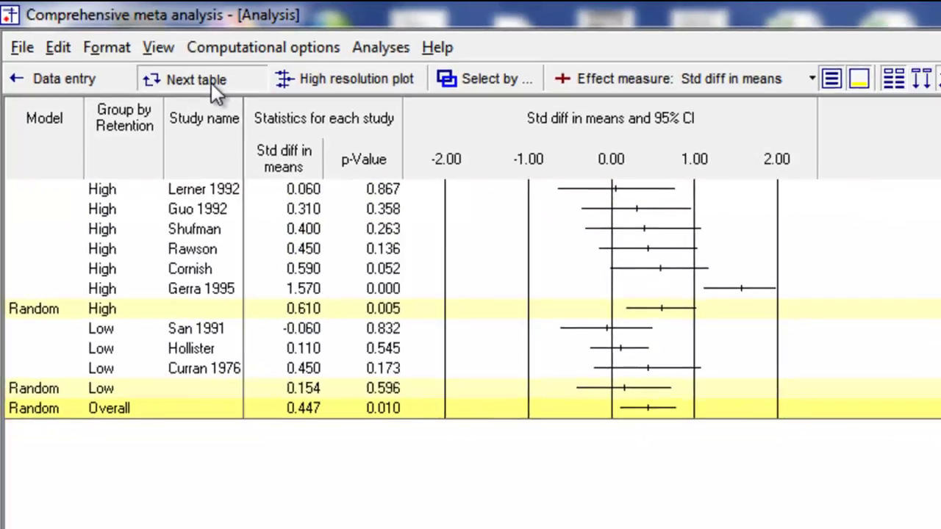
Step: Compare the Total between test of the mixed effects analysis with the High and Low subgroups in the random model forest plot
left_click(217, 89)
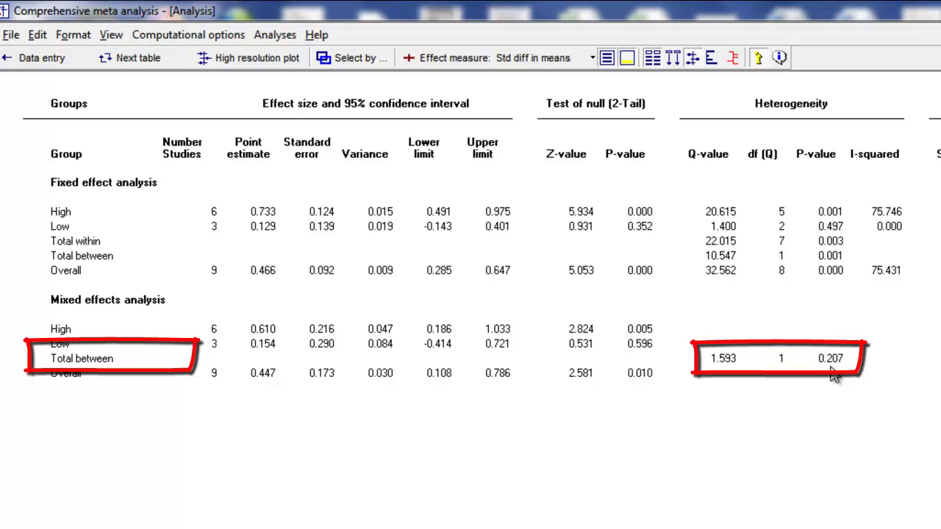
left_click(147, 62)
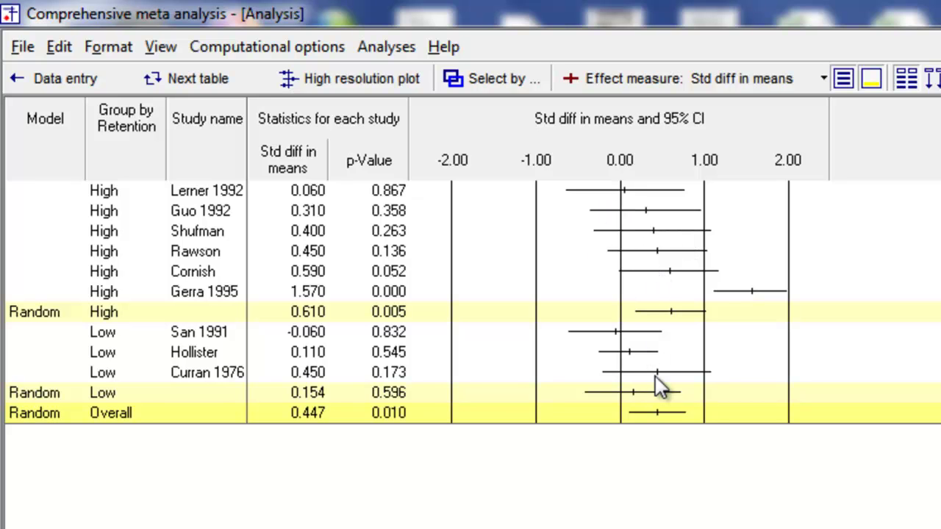
left_click(224, 79)
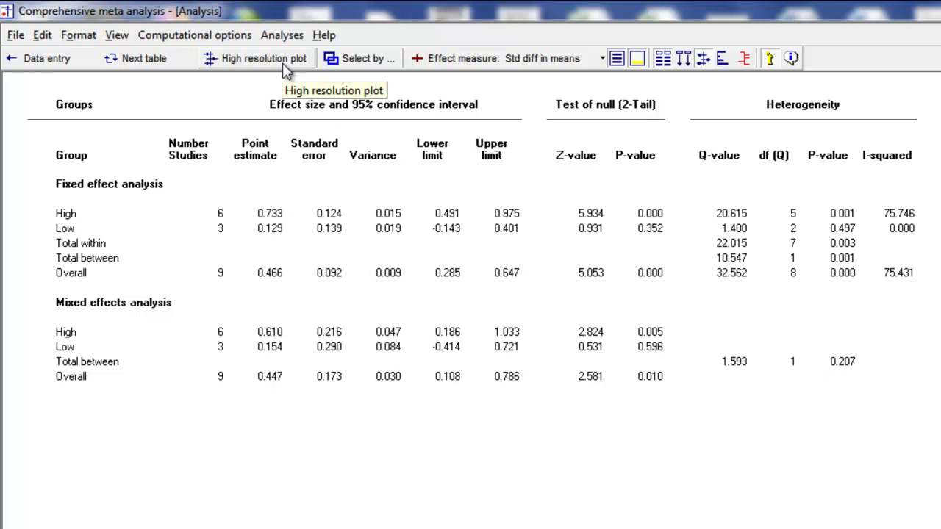
left_click(176, 54)
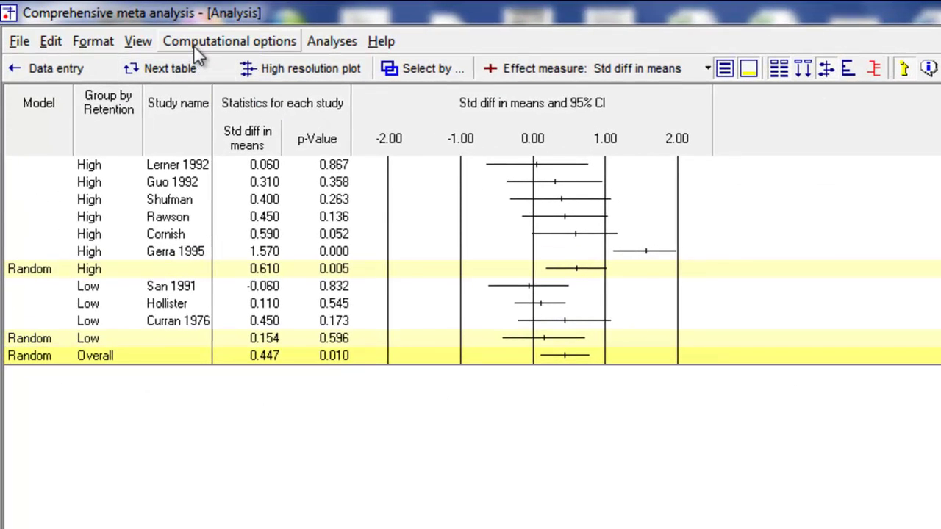
Step: Open the mixed and random effects options, place the dialog clear of the forest plot, and review the choices for combining studies and subgroups
left_click(194, 44)
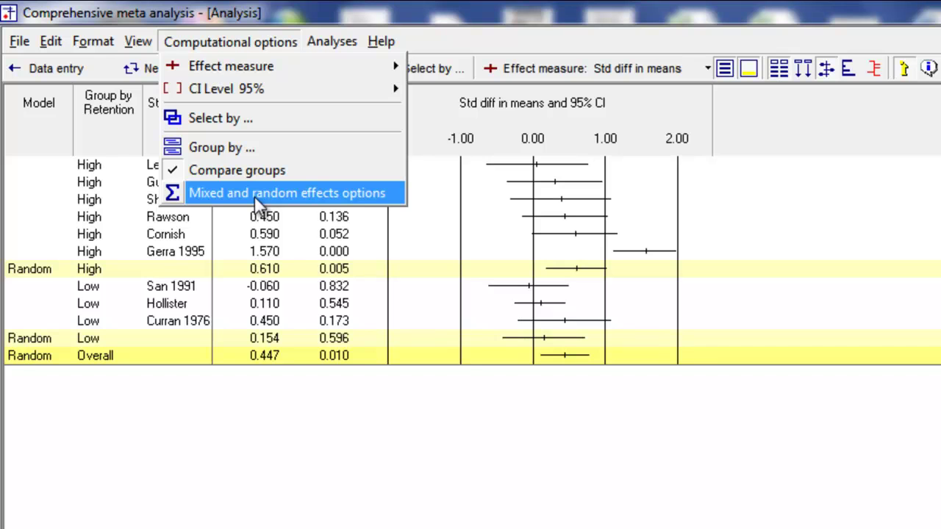
left_click(295, 192)
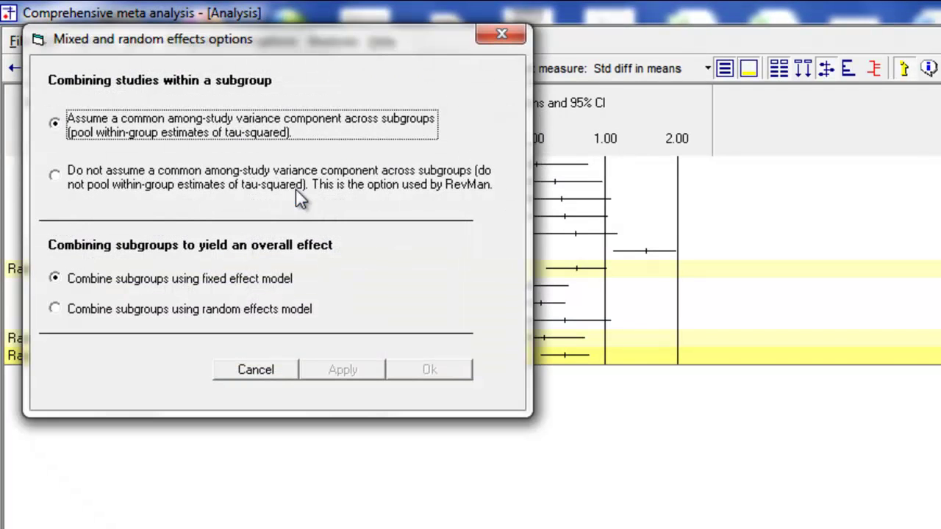
left_click_drag(264, 40, 711, 188)
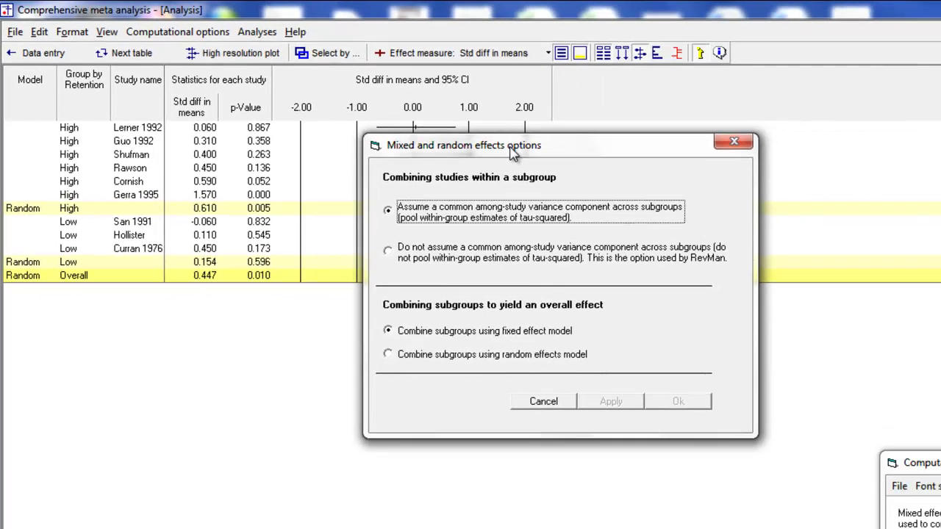
left_click_drag(581, 154, 695, 170)
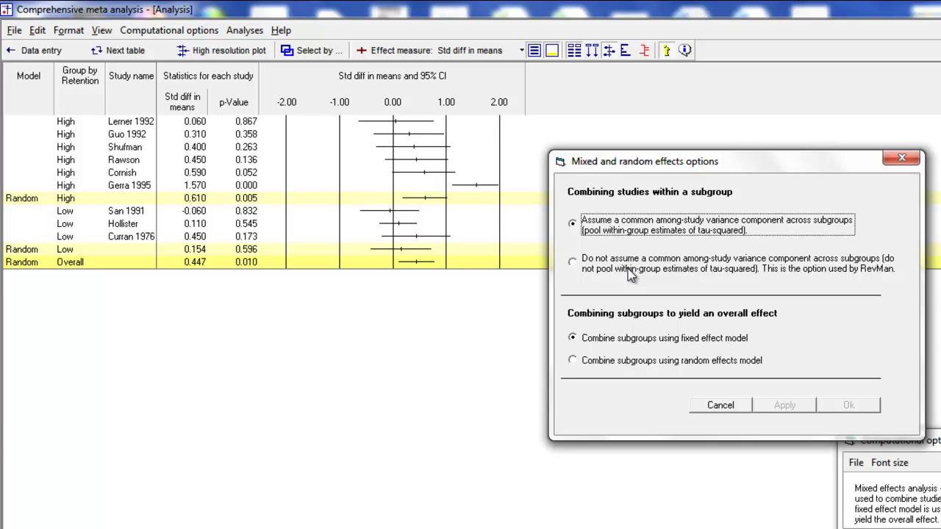
left_click_drag(758, 160, 856, 162)
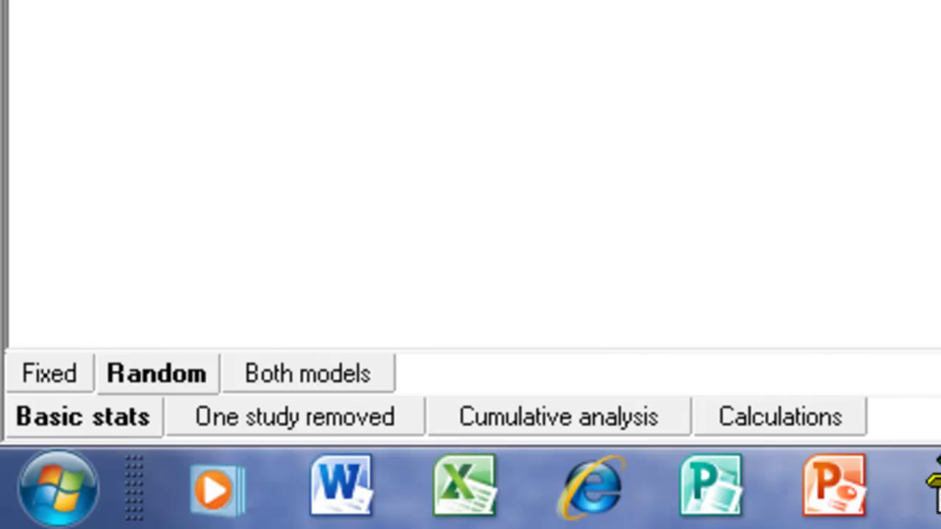
Step: Display the random model's calculations and examine the within-group Tau^2 and study weights for the High and Low groups
left_click(83, 417)
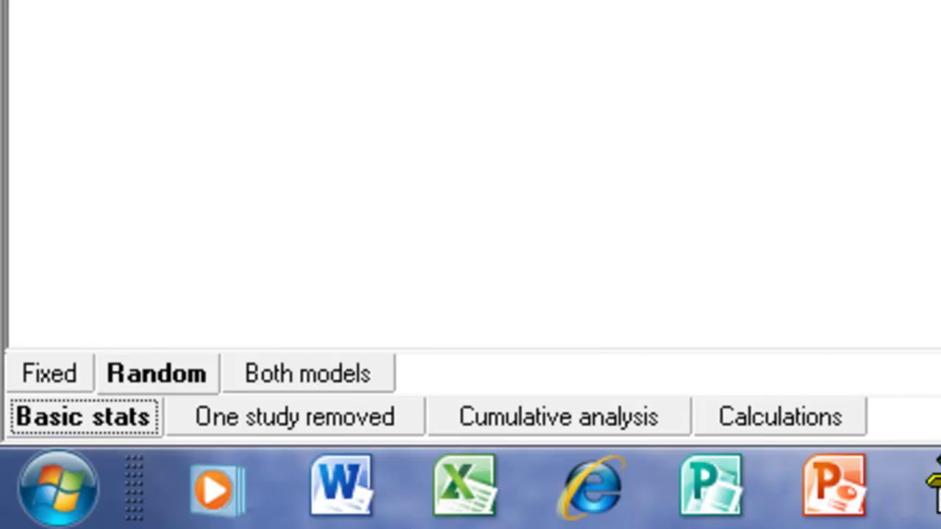
left_click(836, 413)
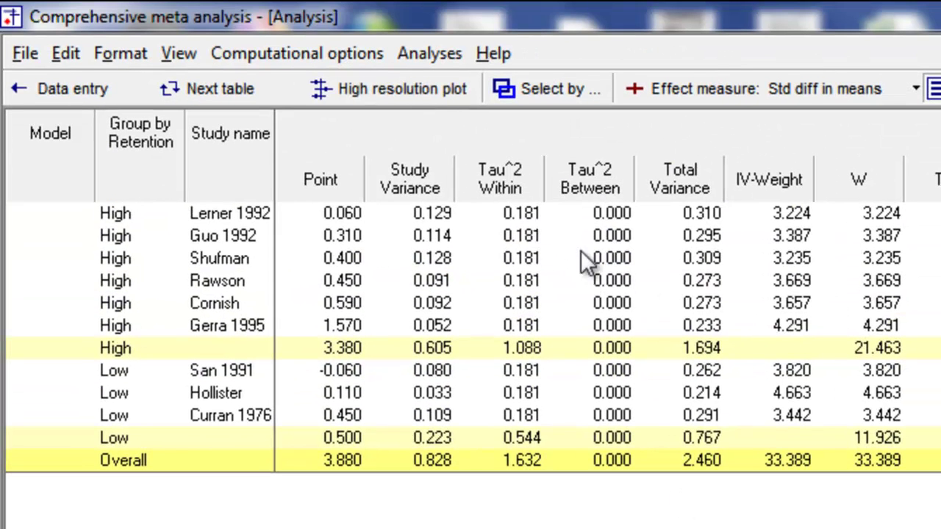
left_click(239, 88)
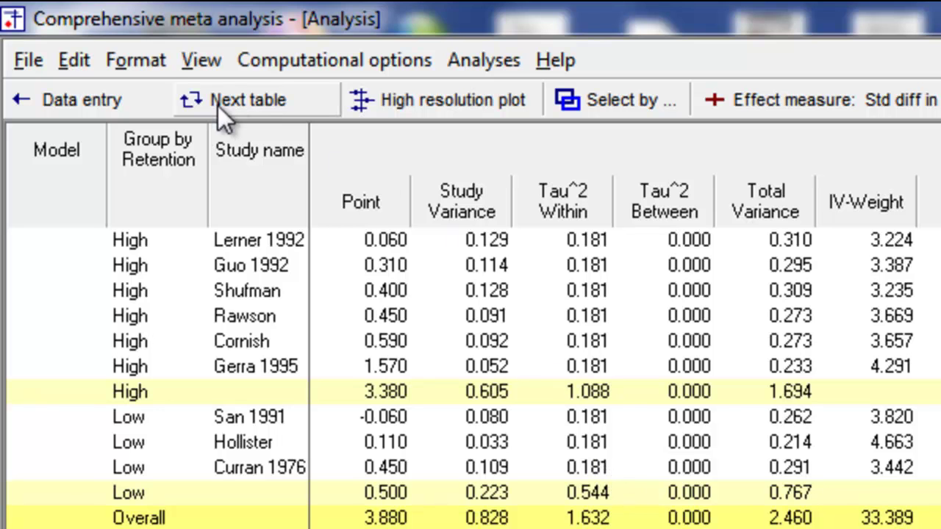
Step: Set studies within subgroups to be combined without assuming a common among-study variance component across subgroups
left_click(331, 60)
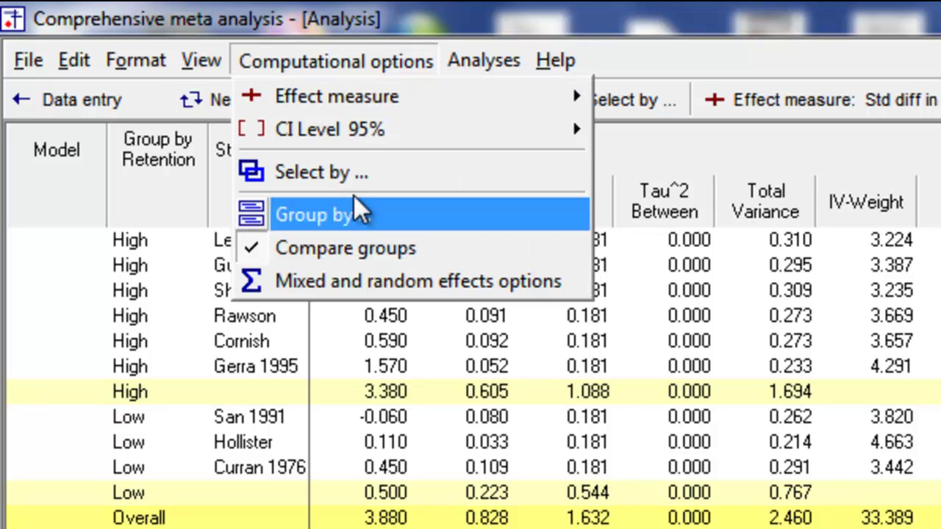
left_click(382, 281)
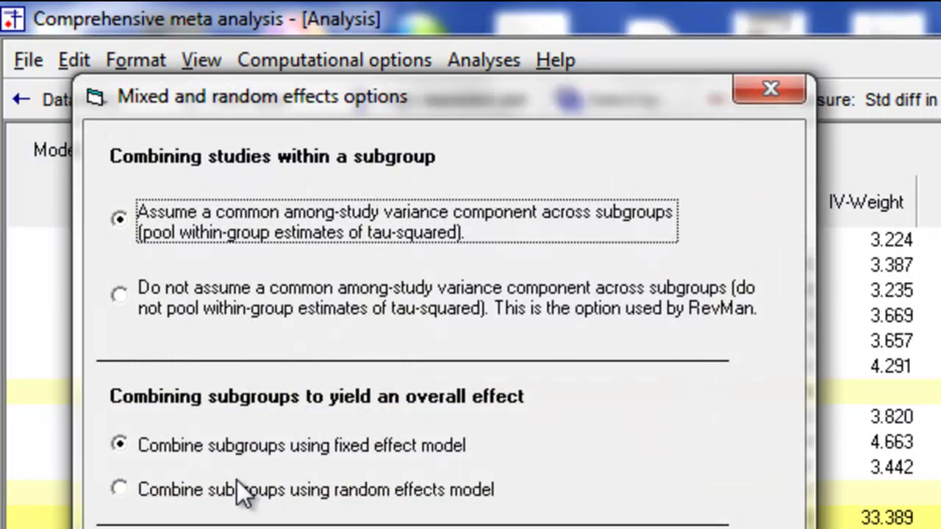
left_click(132, 298)
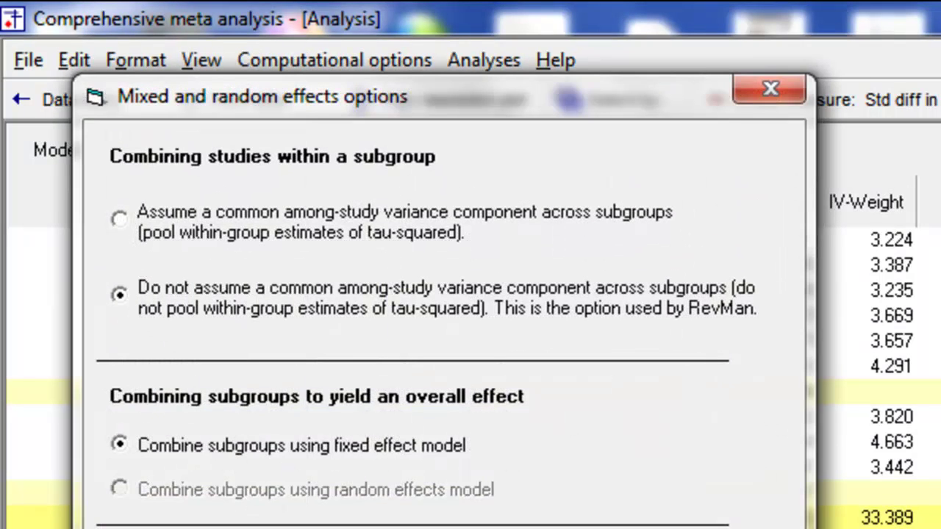
key("Return")
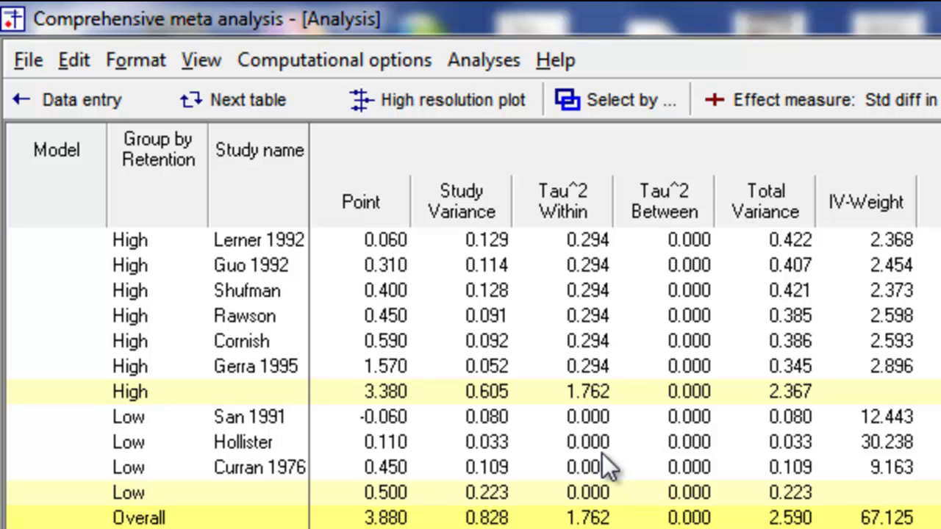
Step: Compare the group heterogeneity and tau-squared statistics with the calculations, and recheck the mixed and random effects options without changing them
left_click(269, 99)
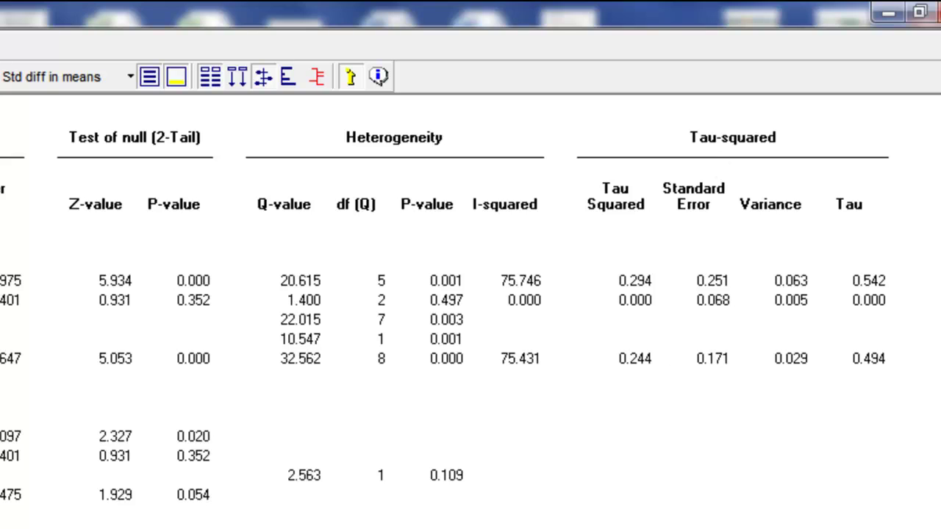
left_click(118, 87)
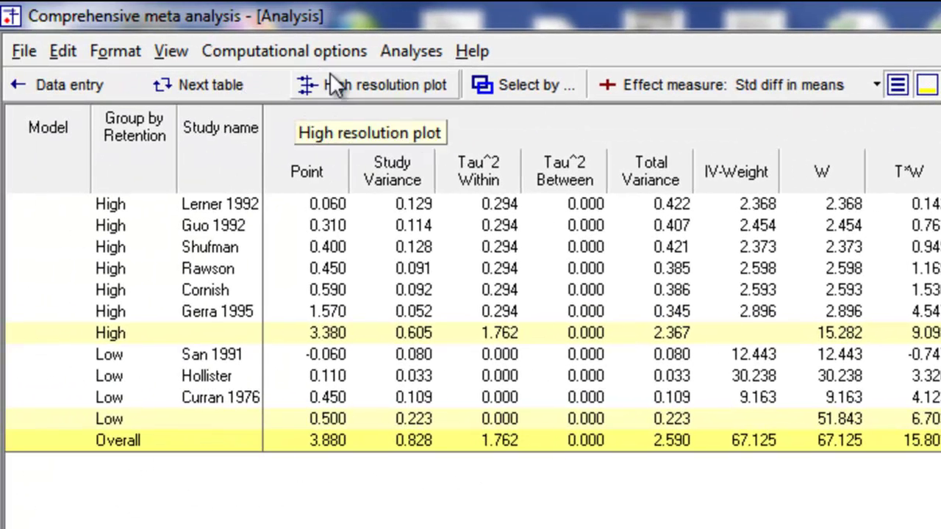
left_click(409, 46)
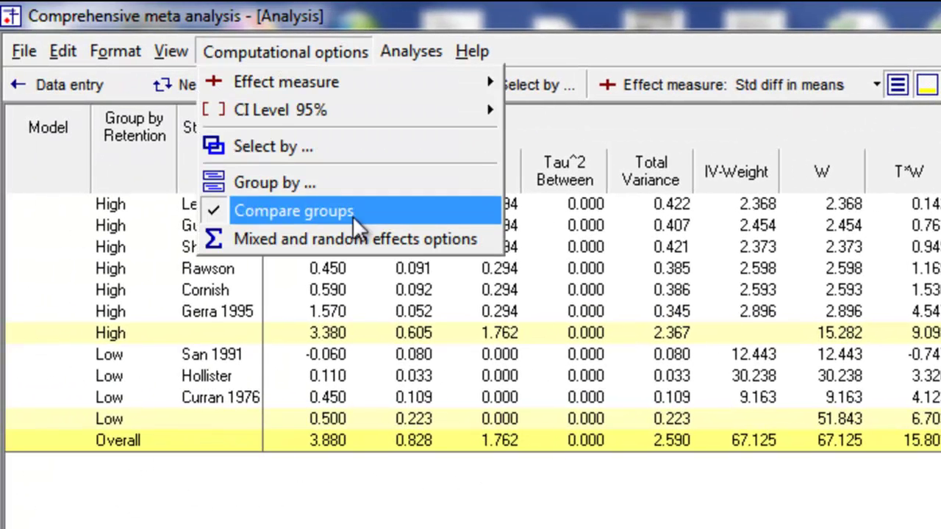
left_click(355, 239)
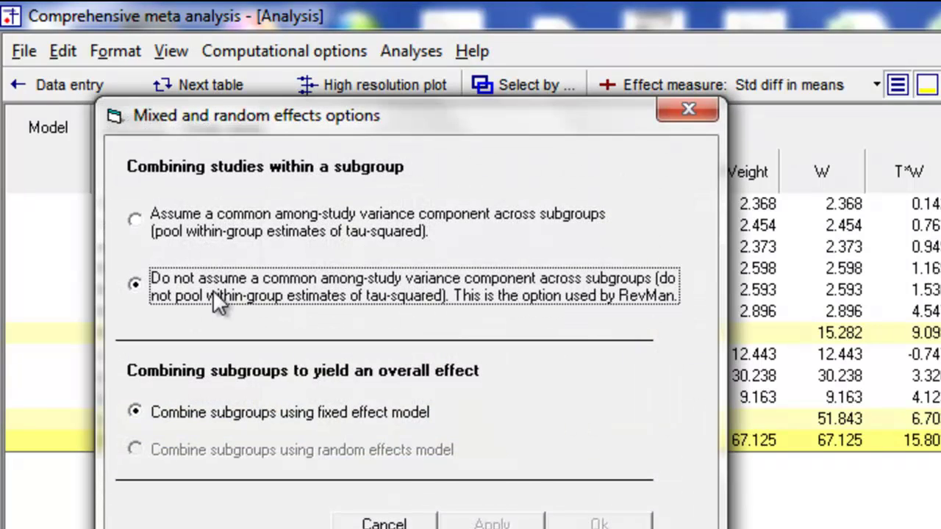
left_click(393, 523)
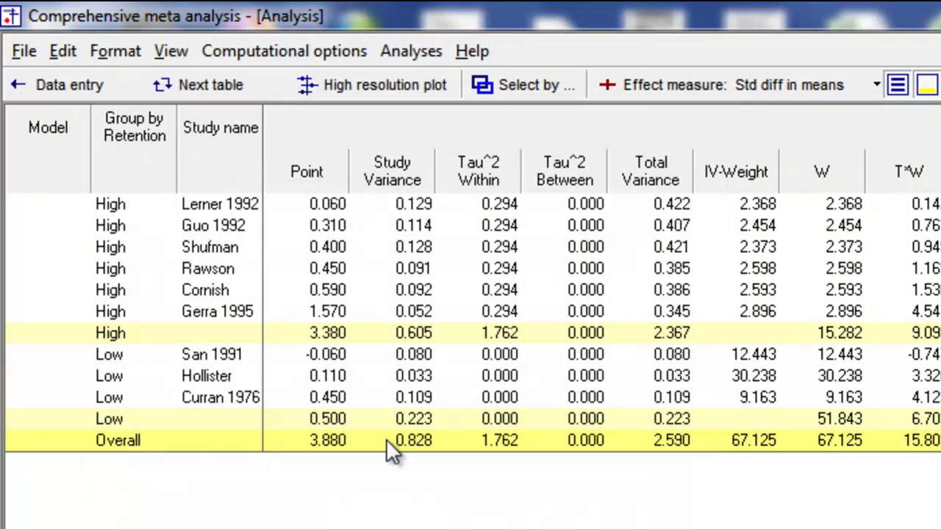
Step: Return to the random model forest plot, view only its High, Low and Overall summary rows, and restore the individual studies
left_click(248, 83)
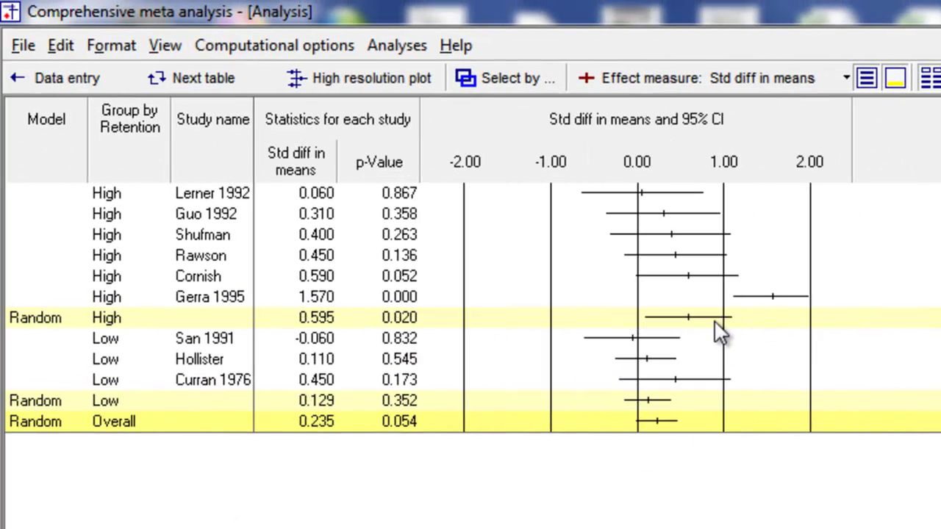
left_click(872, 79)
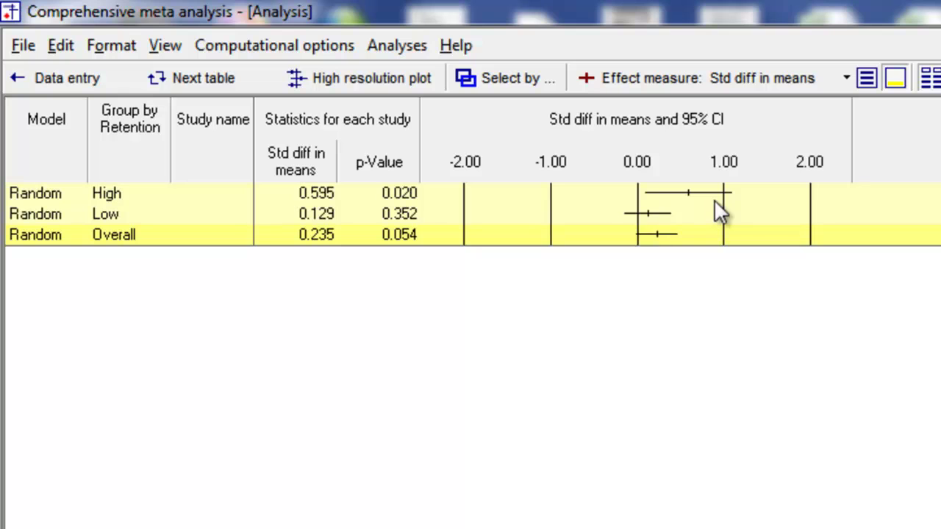
left_click(868, 81)
Step: Set studies within subgroups to be combined assuming a common among-study variance component, pooling the within-group tau-squared estimates
left_click(231, 48)
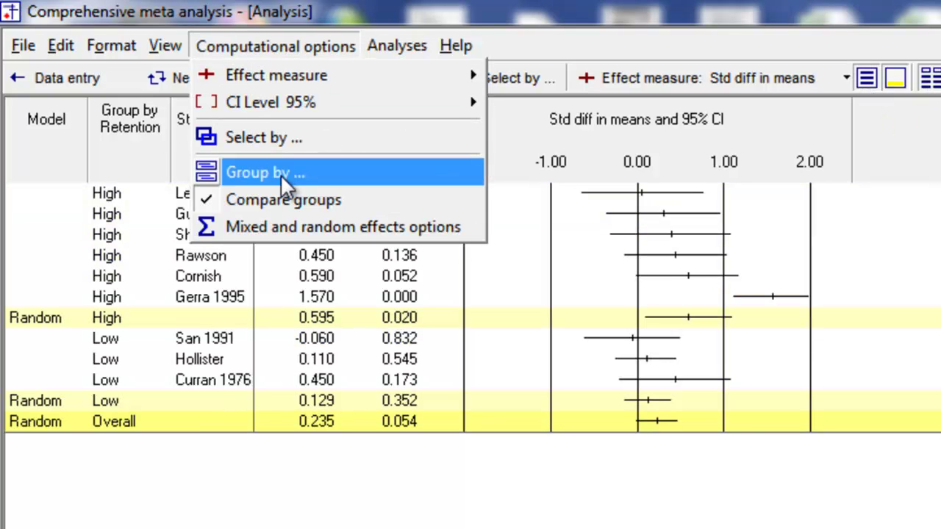
left_click(304, 227)
left_click(289, 247)
left_click(611, 526)
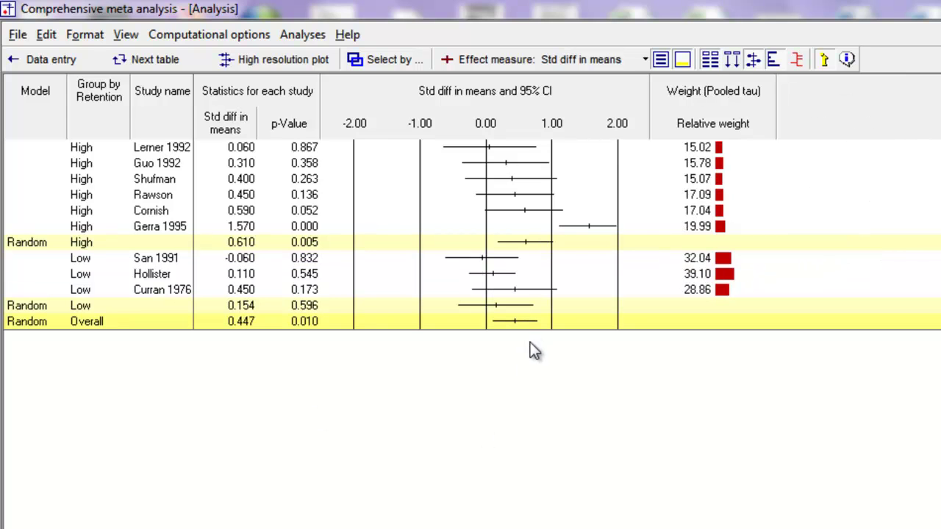
Step: Check the mixed effects Total between test in the group statistics table and return to the forest plot with relative weights
left_click(167, 61)
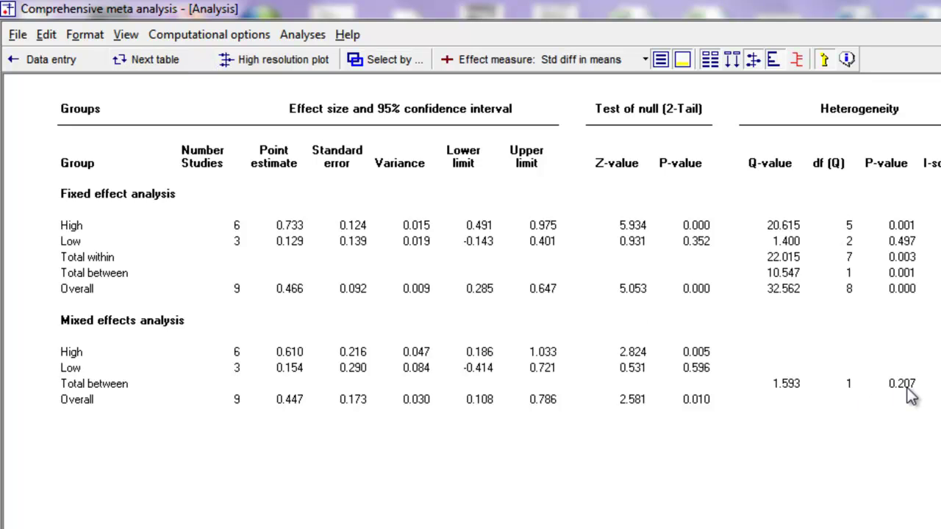
left_click(185, 59)
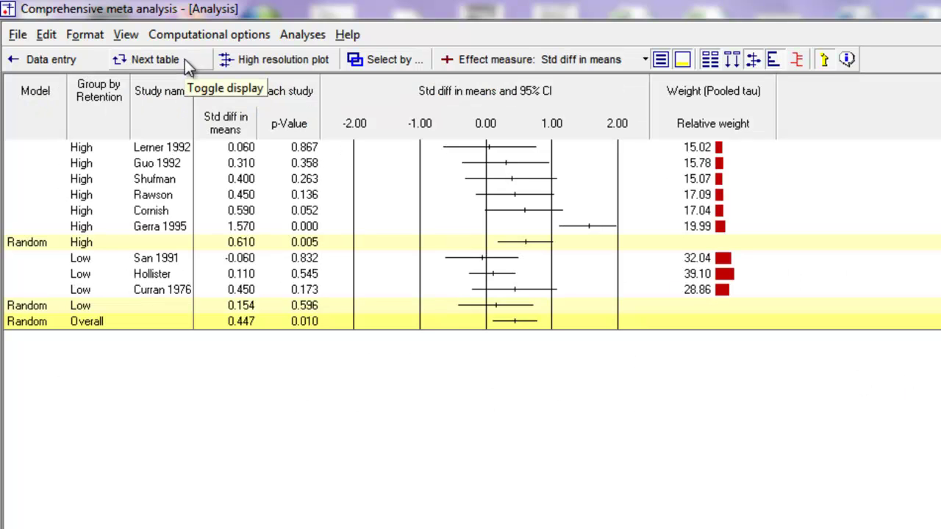
Step: Hide the relative weights beside the forest plot, create the high resolution plot, and open its header title for editing
left_click(769, 59)
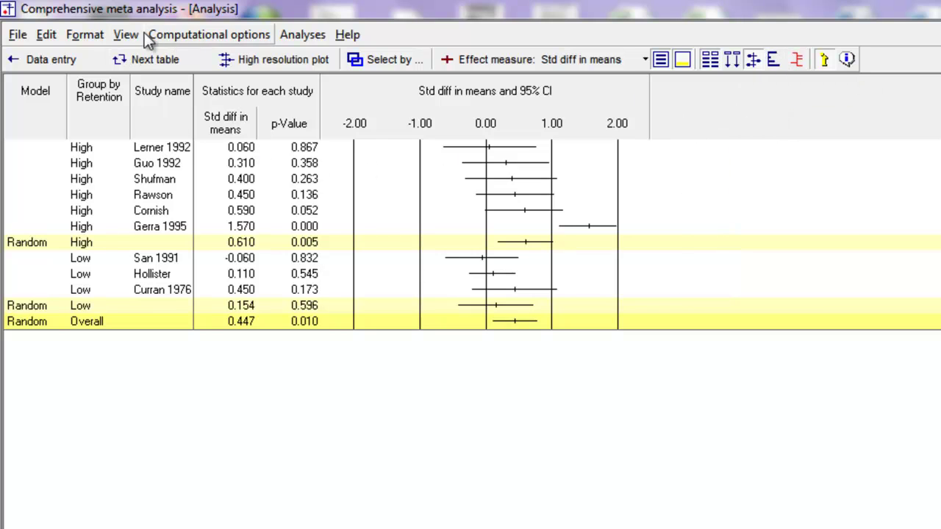
left_click(238, 54)
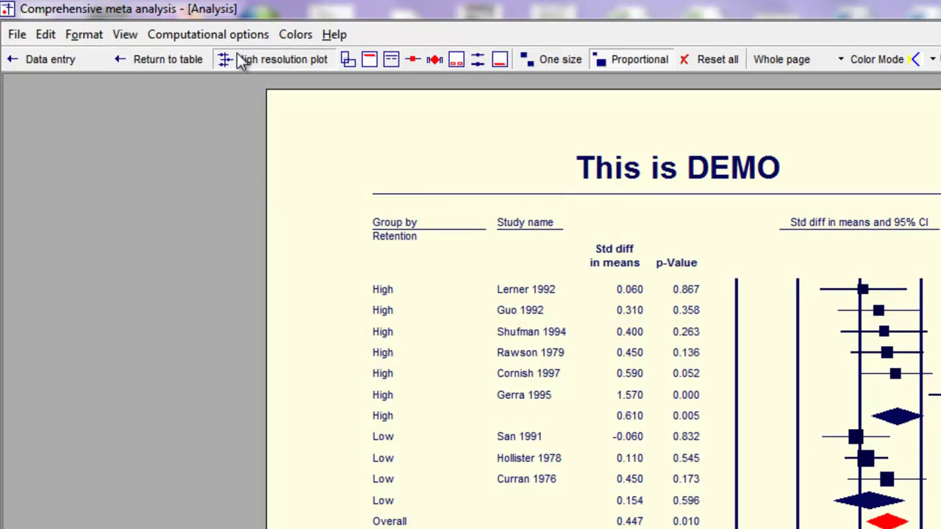
left_click(585, 147)
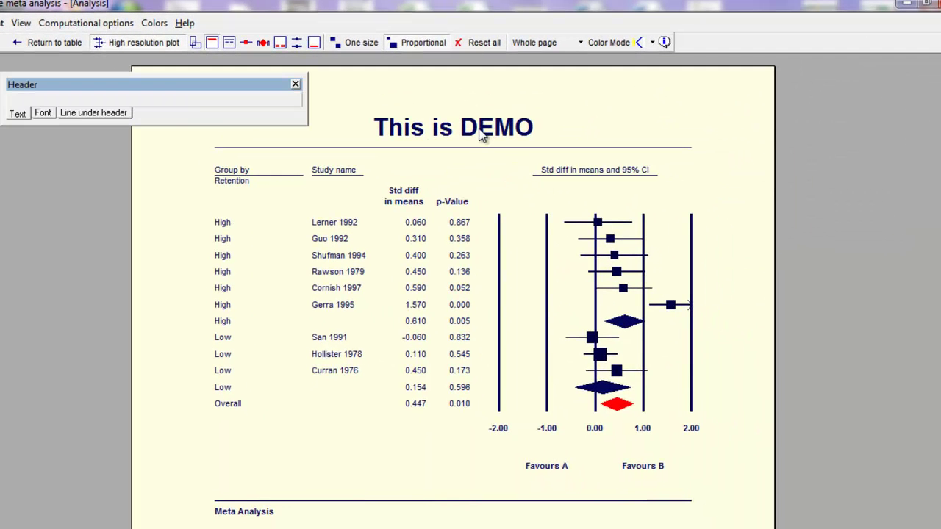